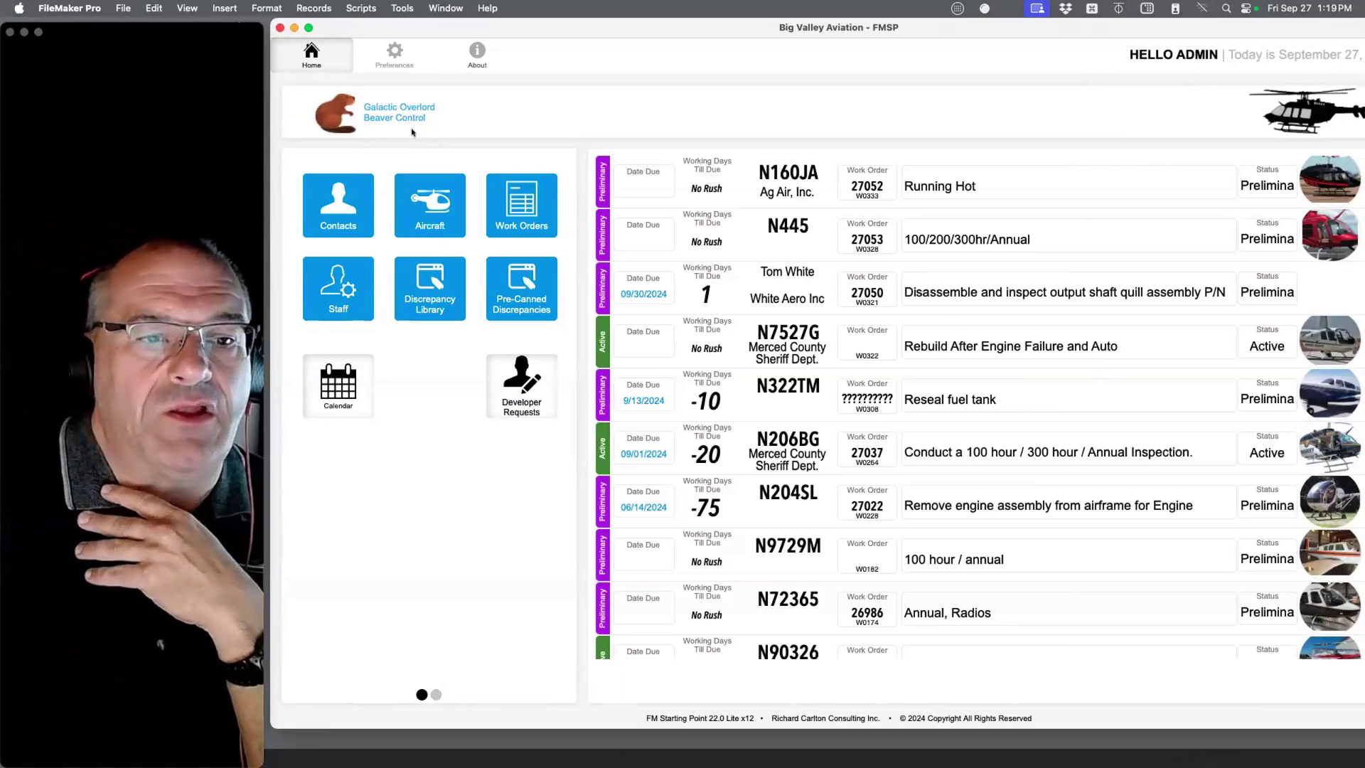
click(357, 131)
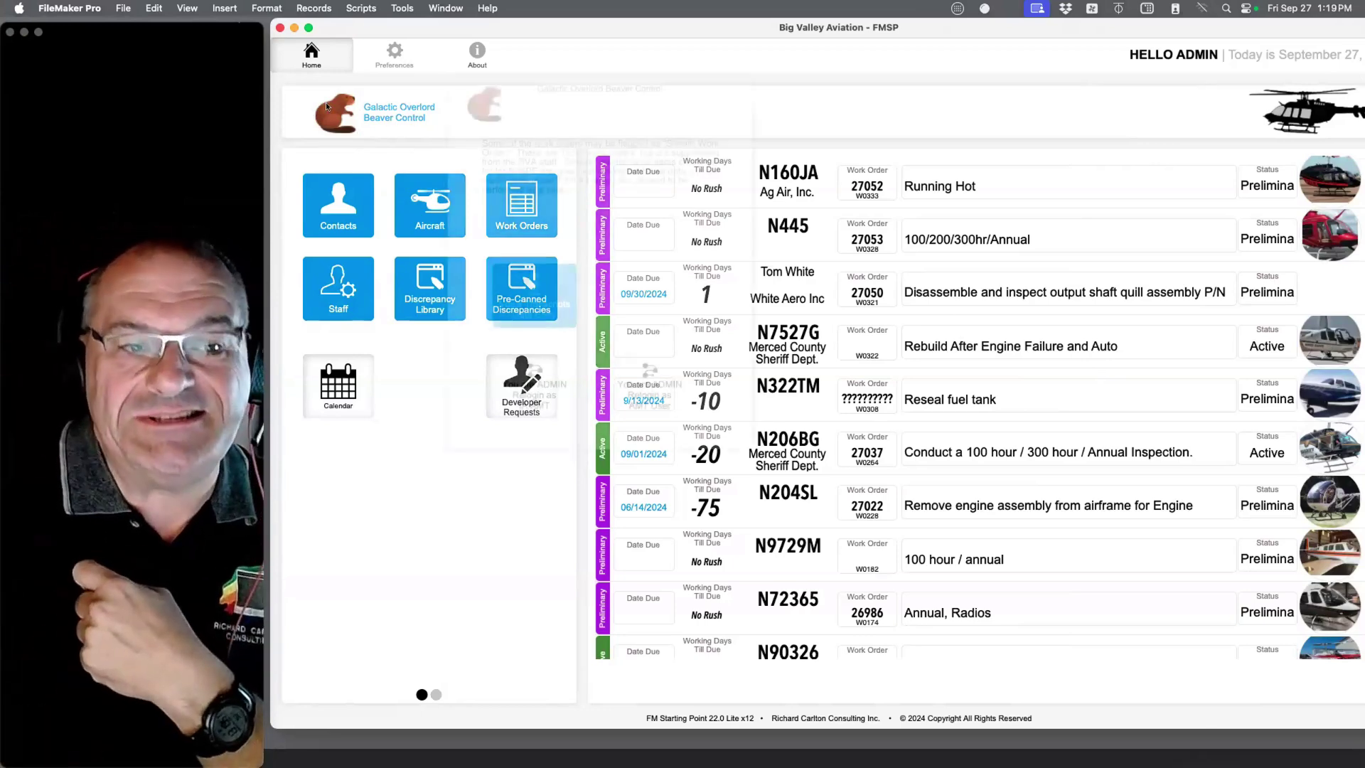
click(418, 496)
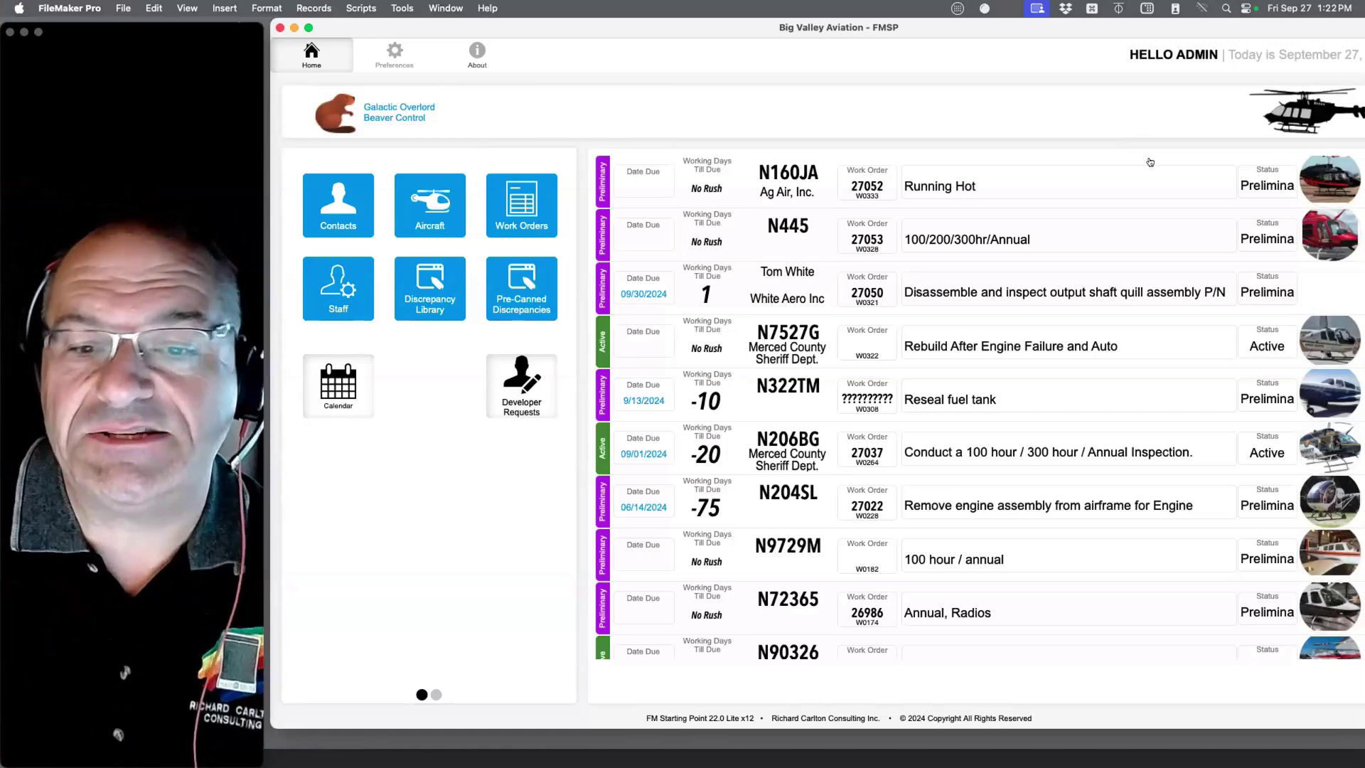
Open the Running Hot work order for aircraft N160JA from the home screen and review its discrepancy list.
click(818, 191)
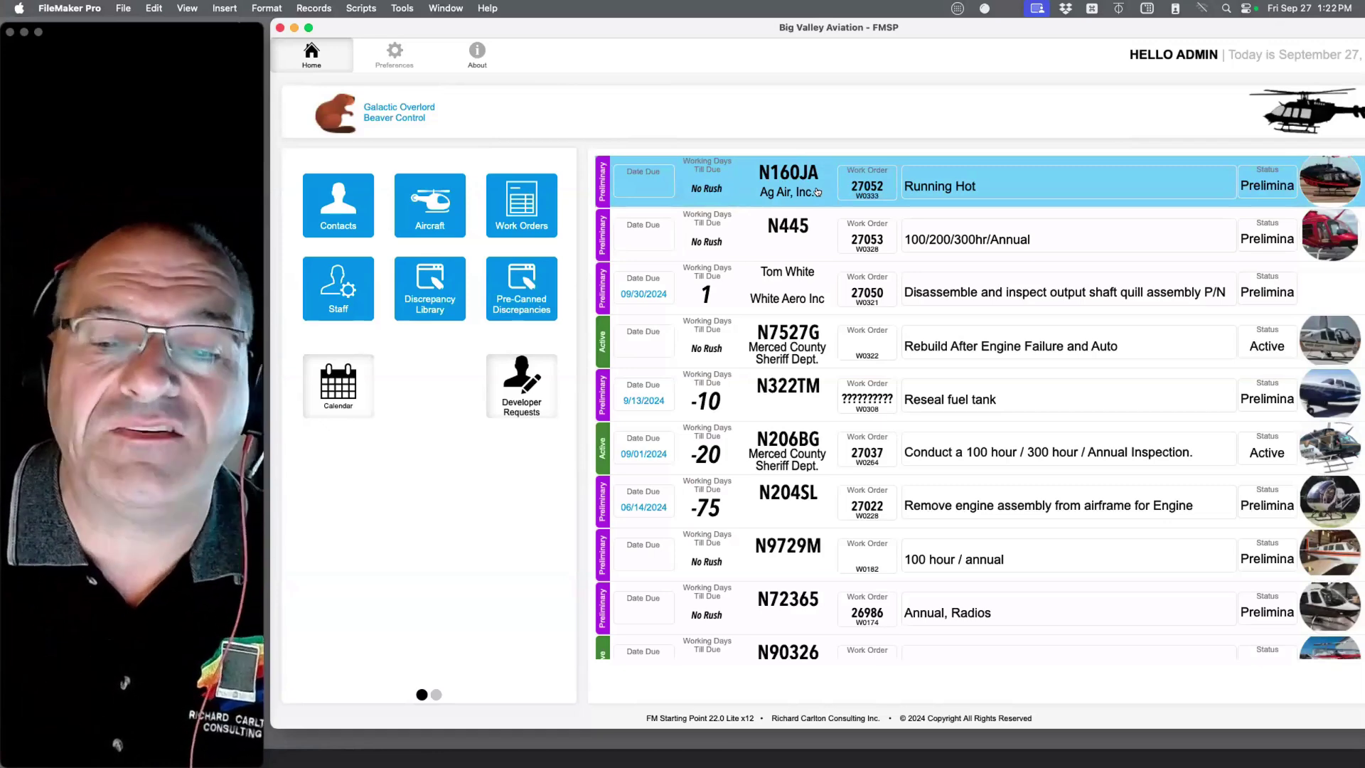
click(818, 192)
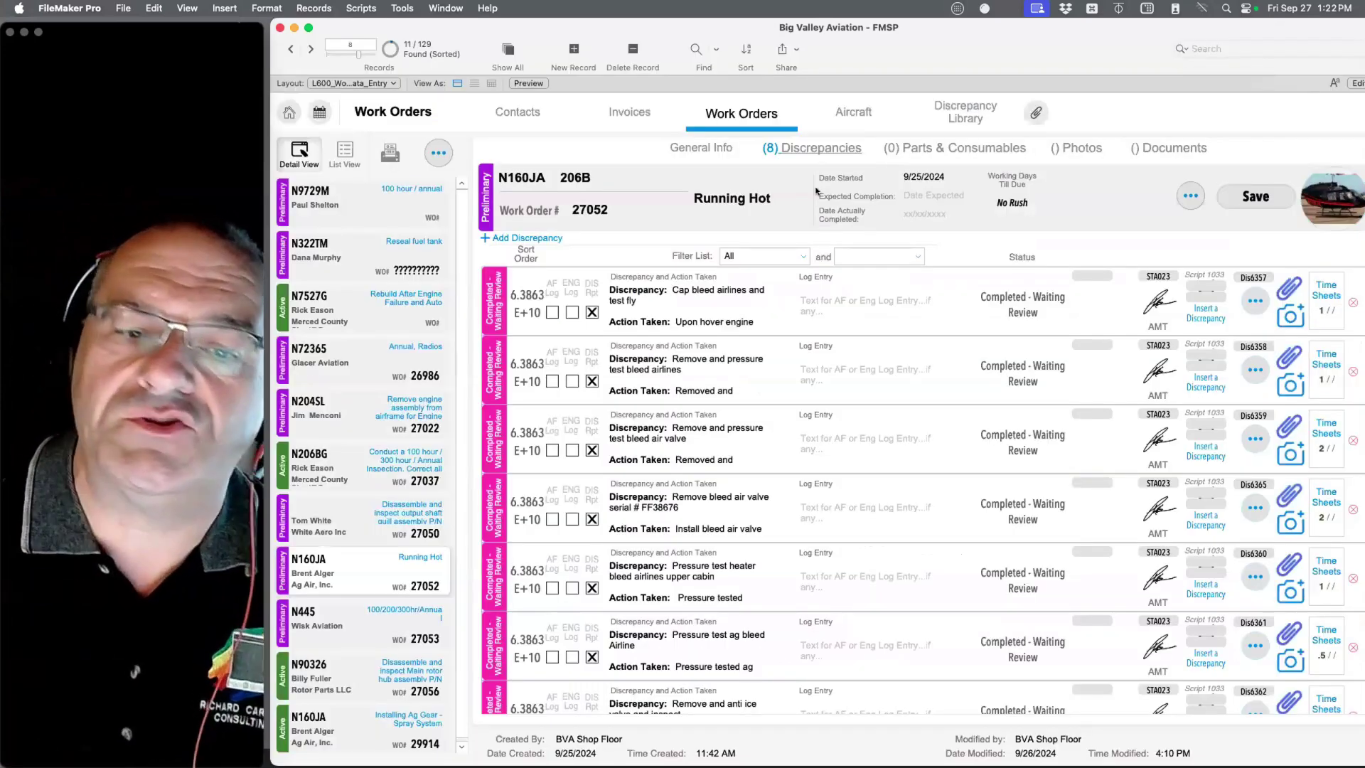
scroll(867, 308, down, 3)
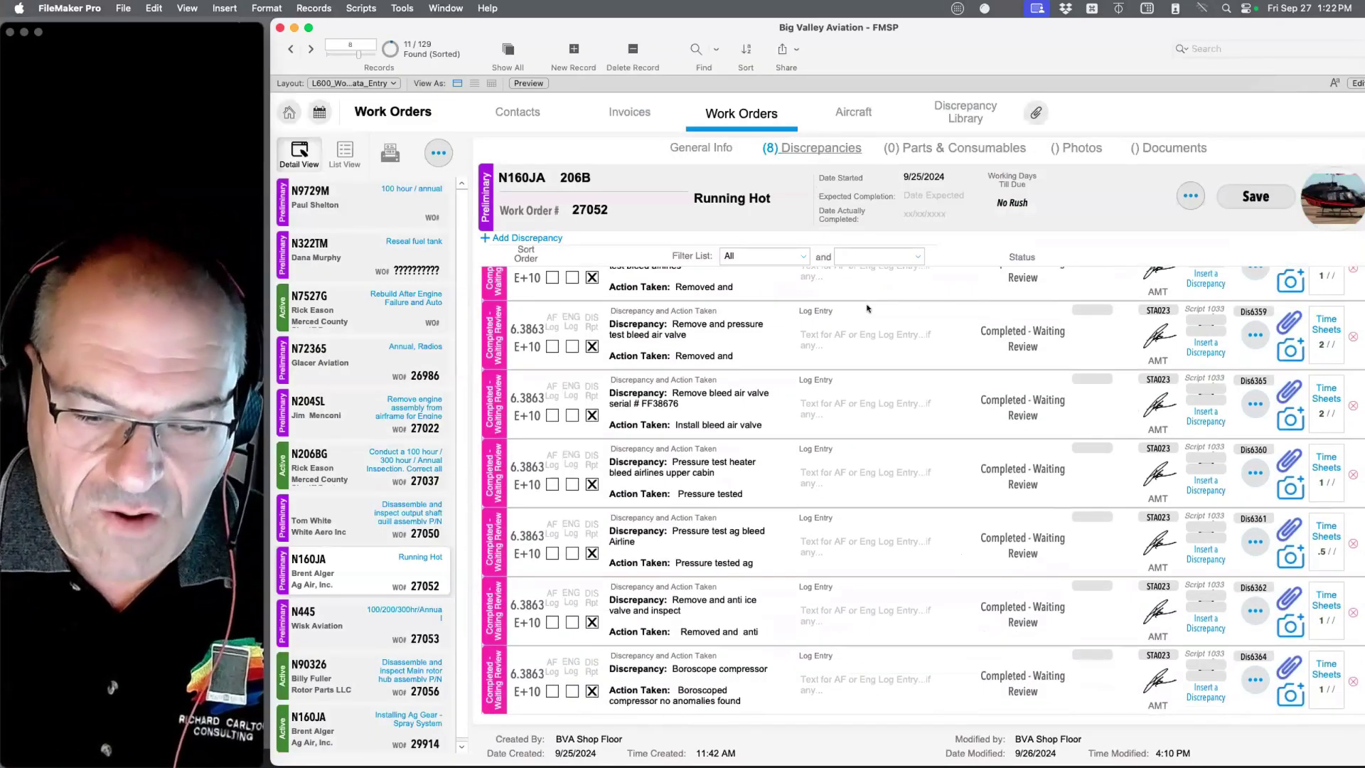
scroll(782, 284, up, 3)
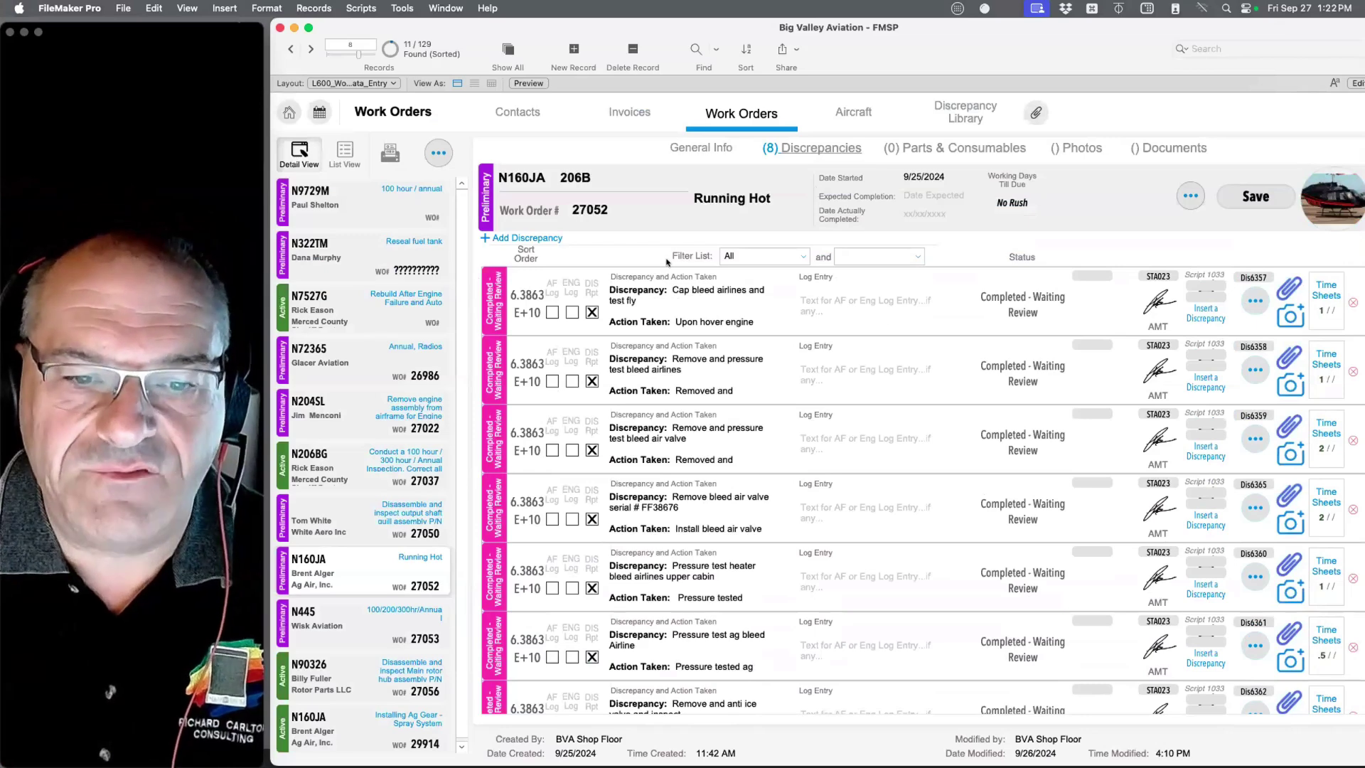
click(646, 215)
scroll(726, 354, down, 3)
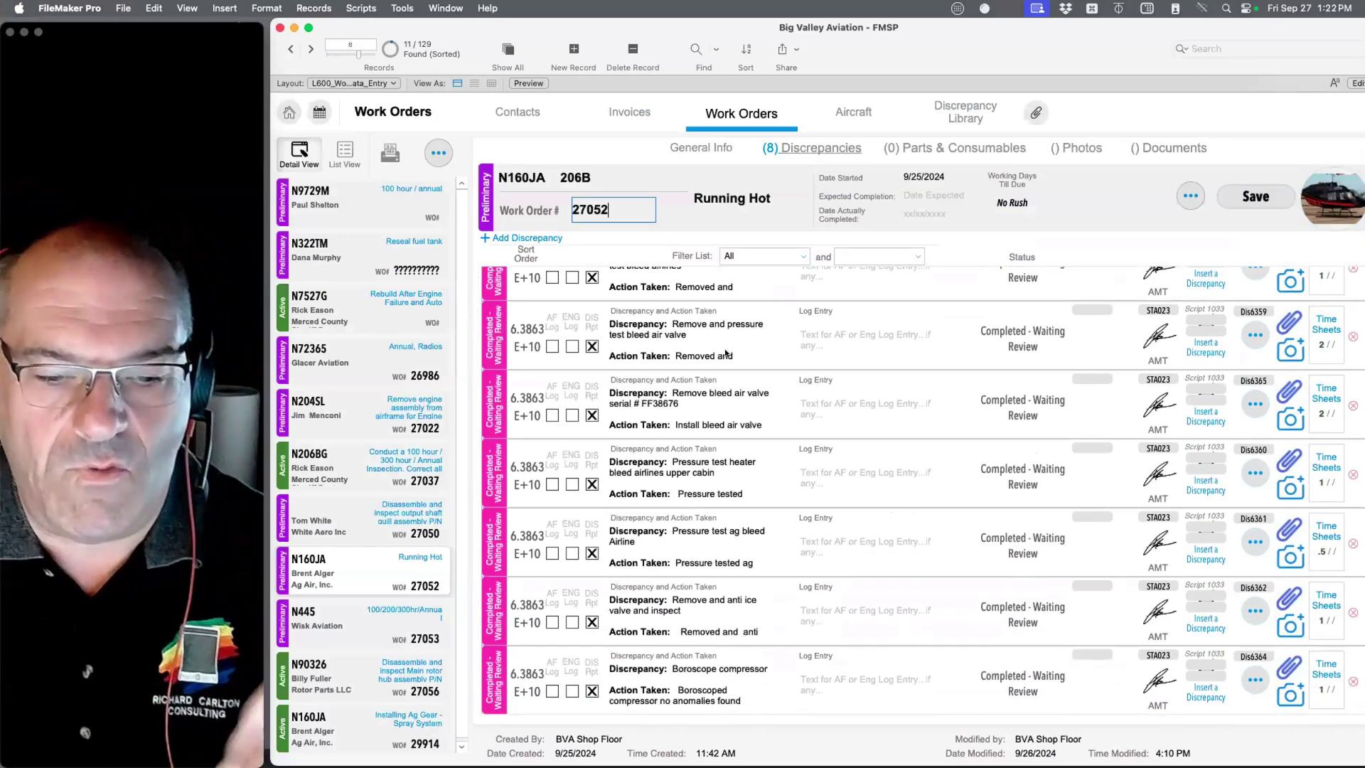
click(675, 116)
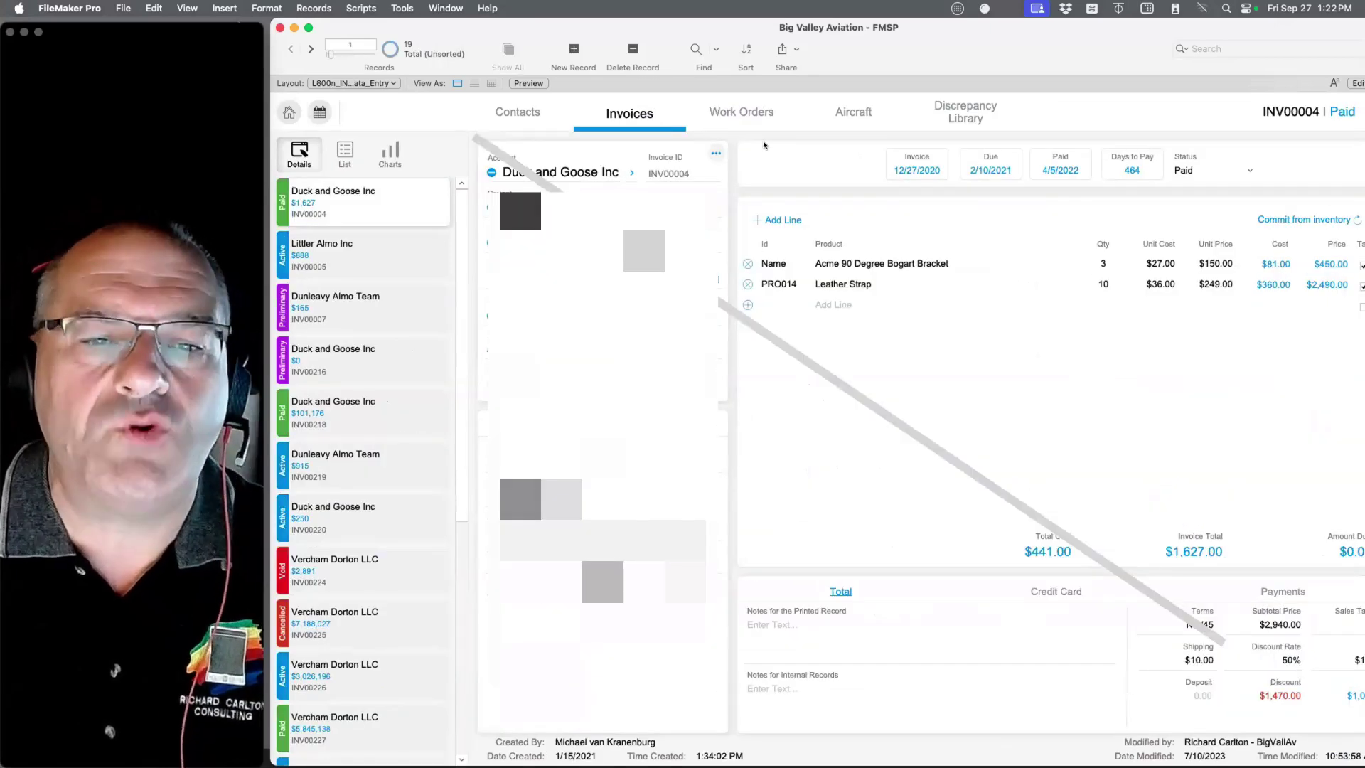
click(756, 113)
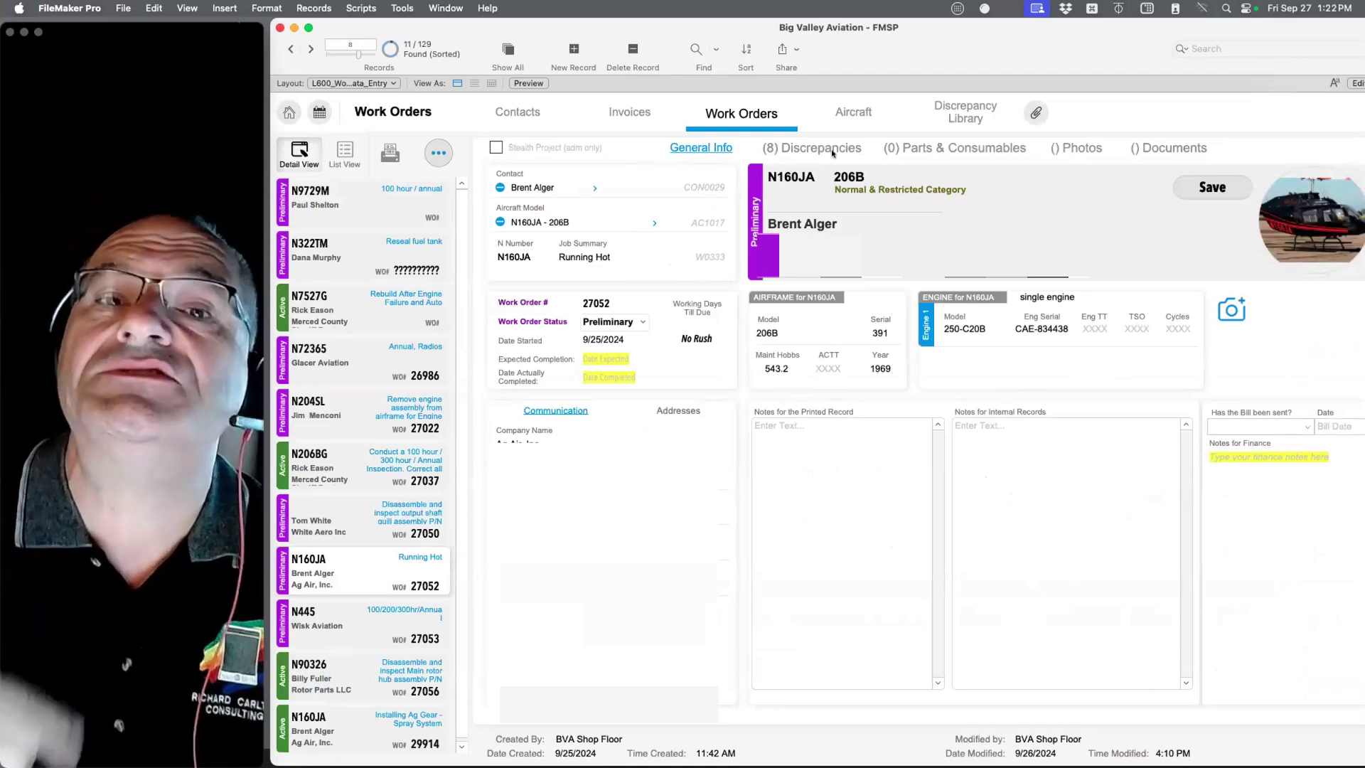
Return to the home screen, open Voice Transcripts Data Entry from Beaver Control, and go to the last transcript record.
click(289, 112)
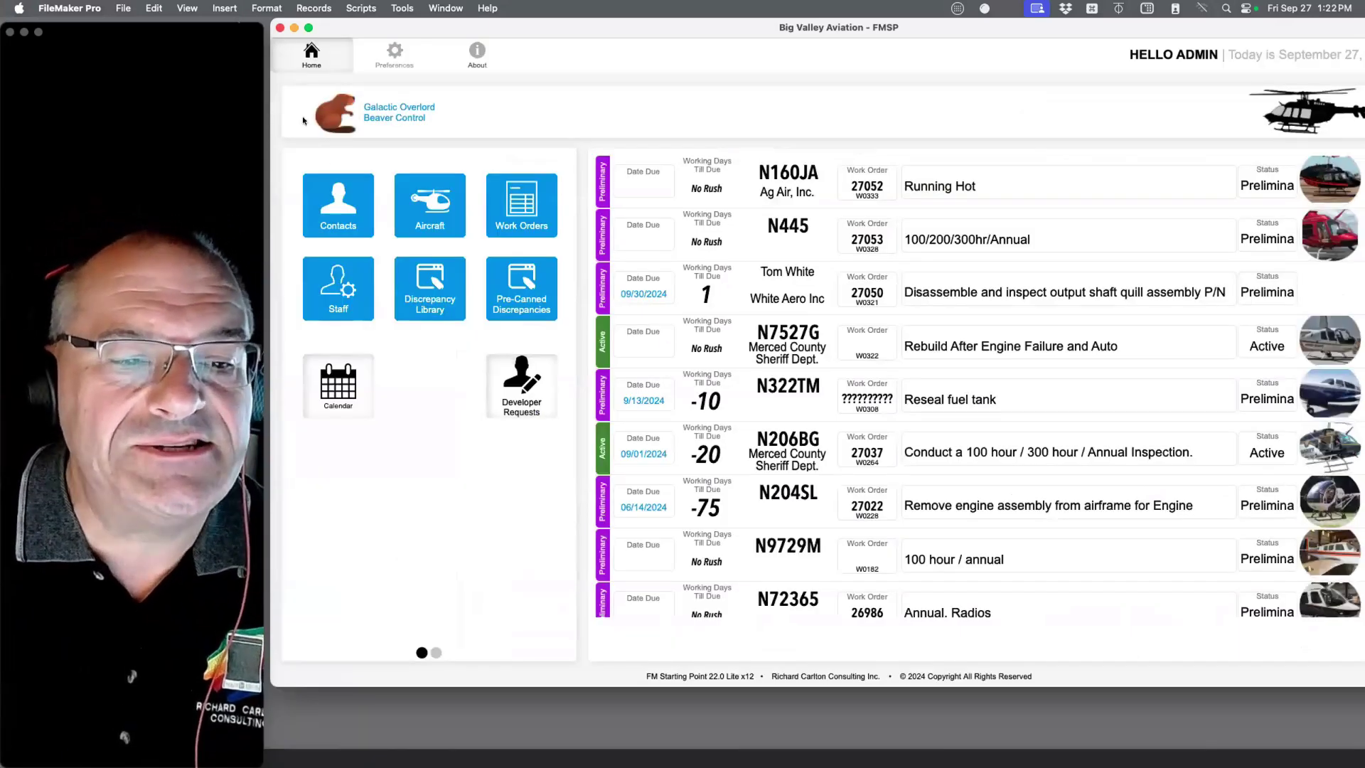
click(339, 113)
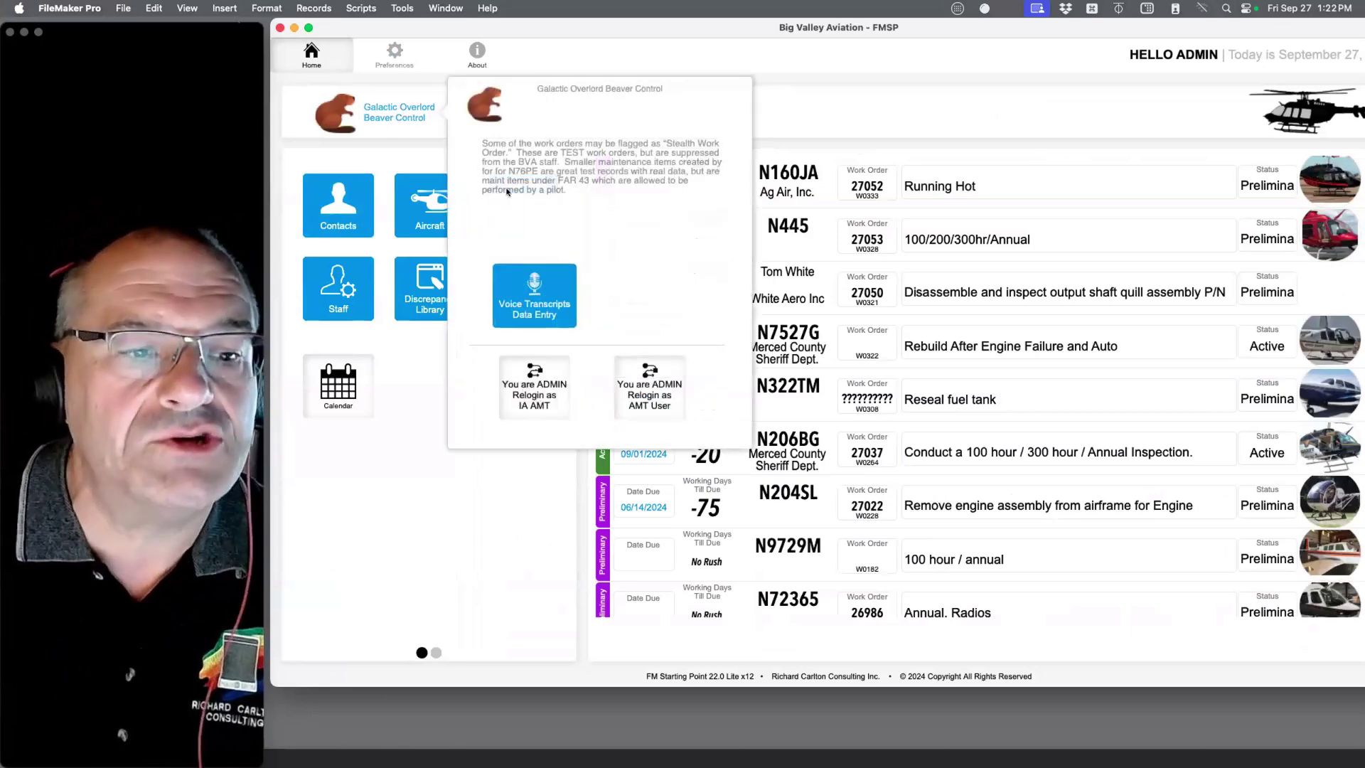
click(534, 281)
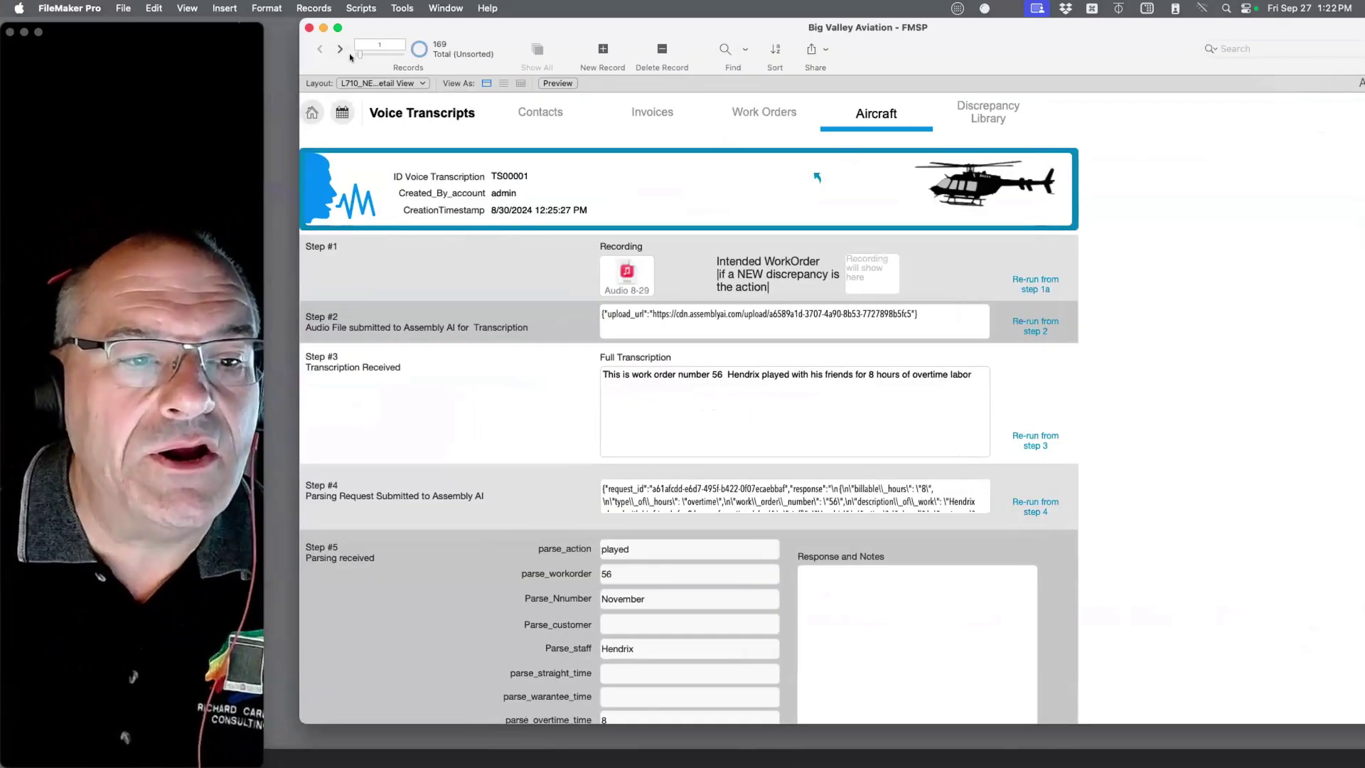
drag(360, 55, 400, 54)
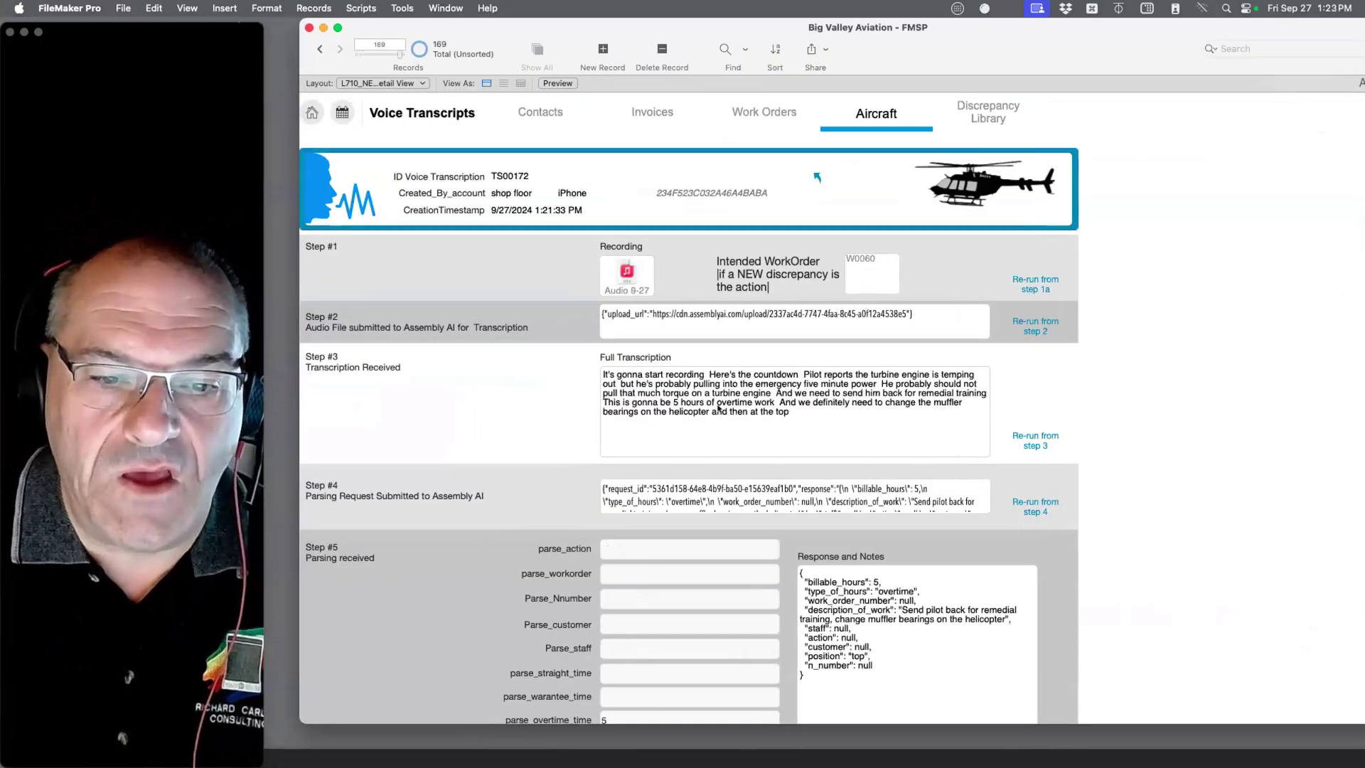
Examine the full transcription text of the turbine engine and muffler bearings recording.
drag(791, 415, 576, 370)
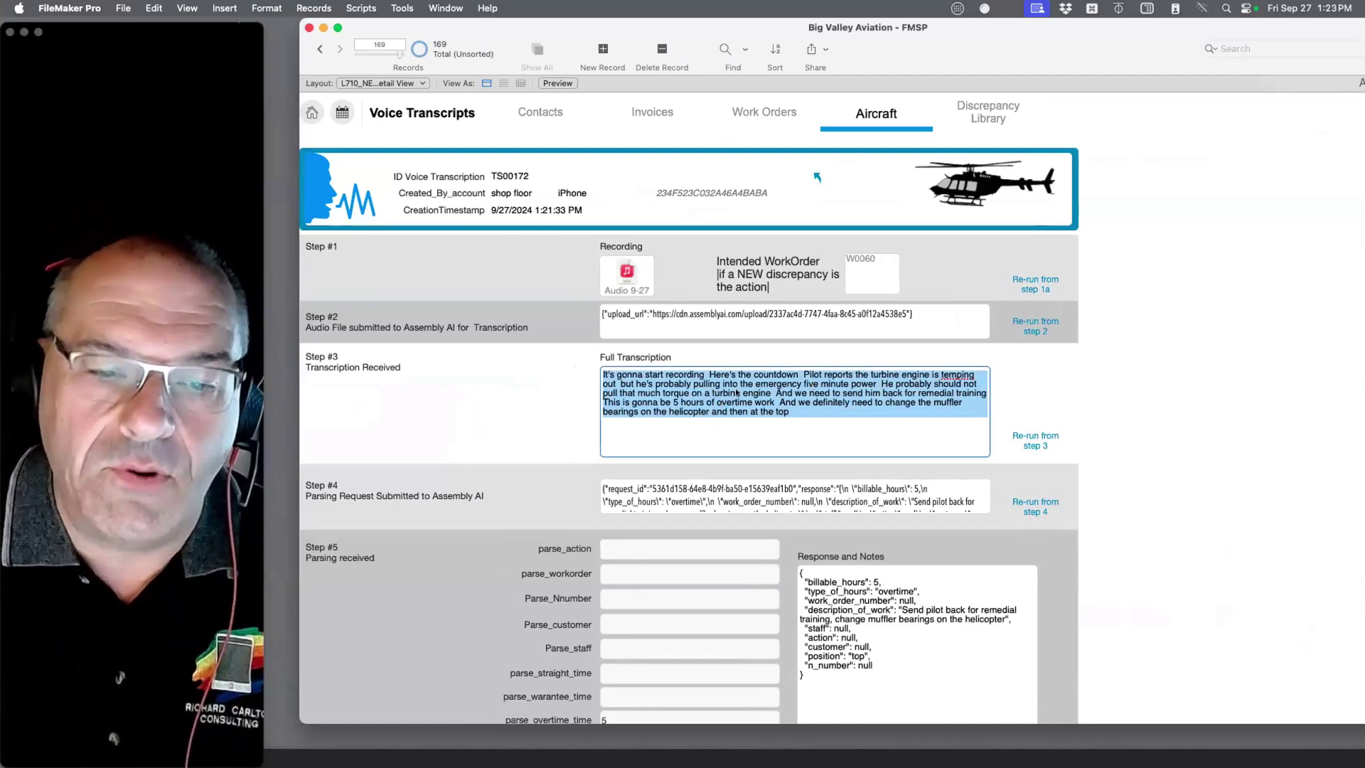
click(880, 407)
drag(791, 414, 604, 371)
scroll(680, 431, down, 3)
click(1066, 600)
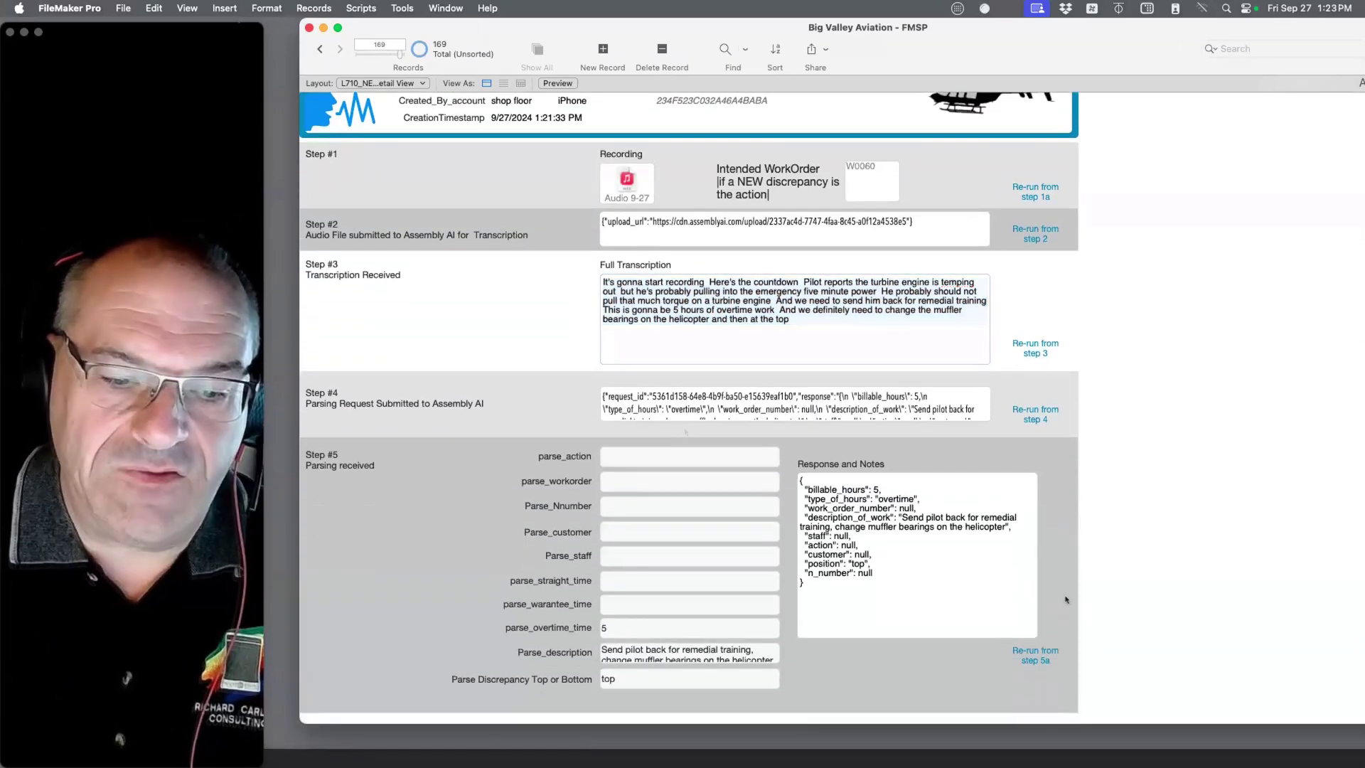
Inspect the transcript's parsed overtime and description values, then check its validity review and database push sections.
click(622, 625)
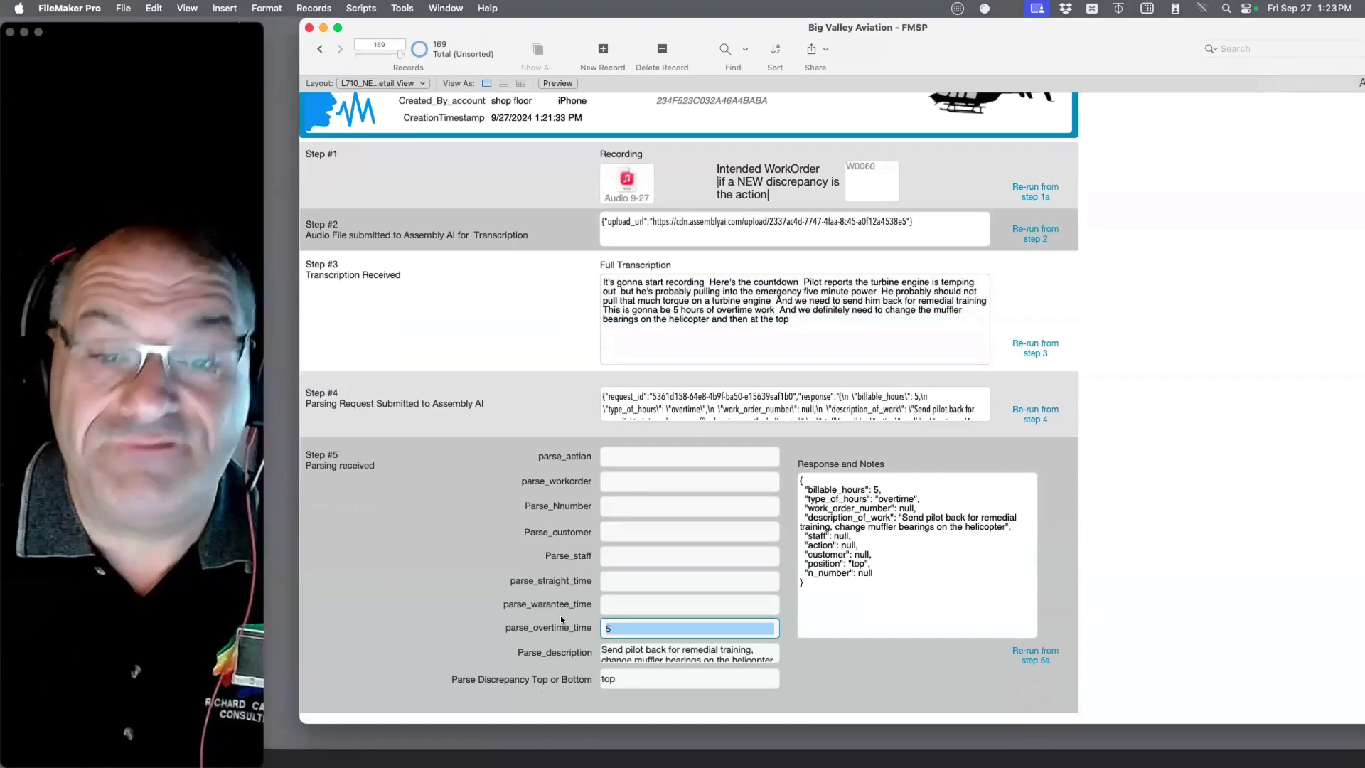
click(635, 656)
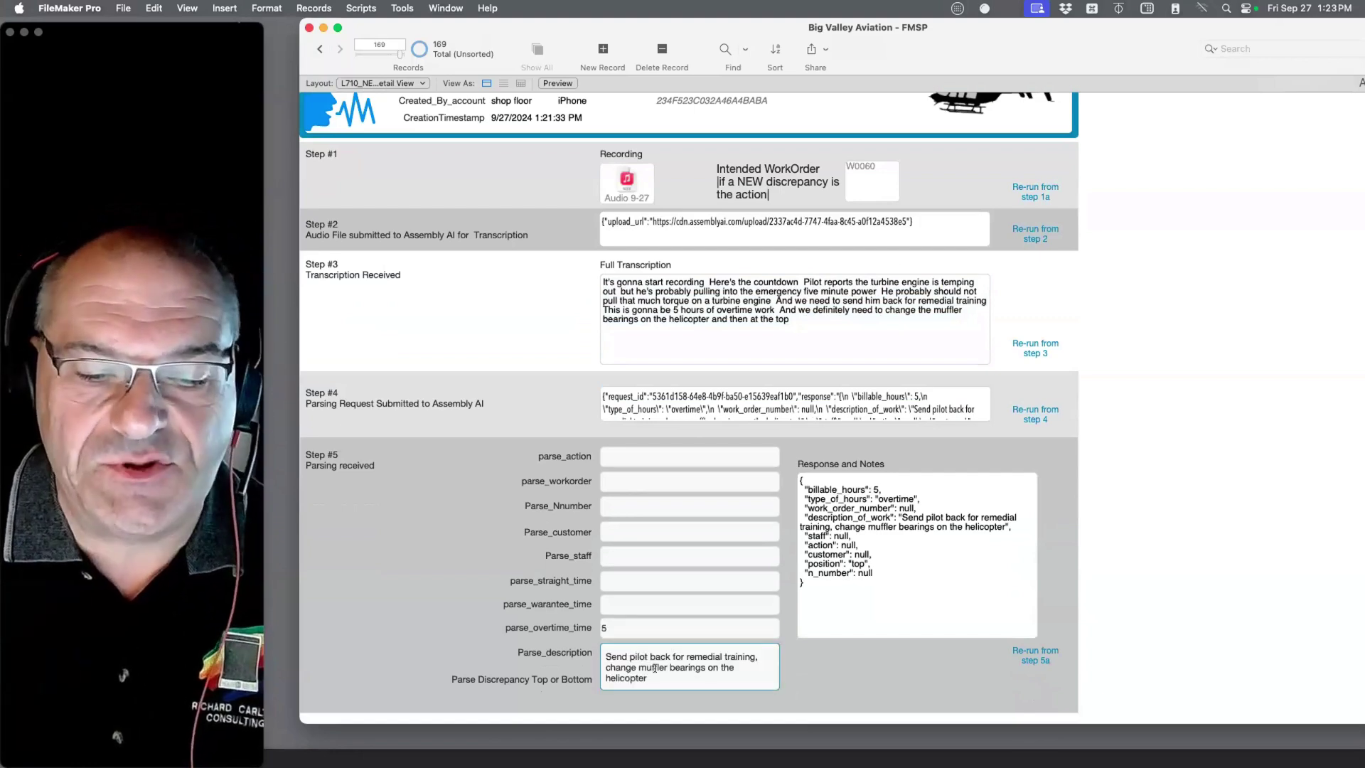
drag(648, 679, 597, 649)
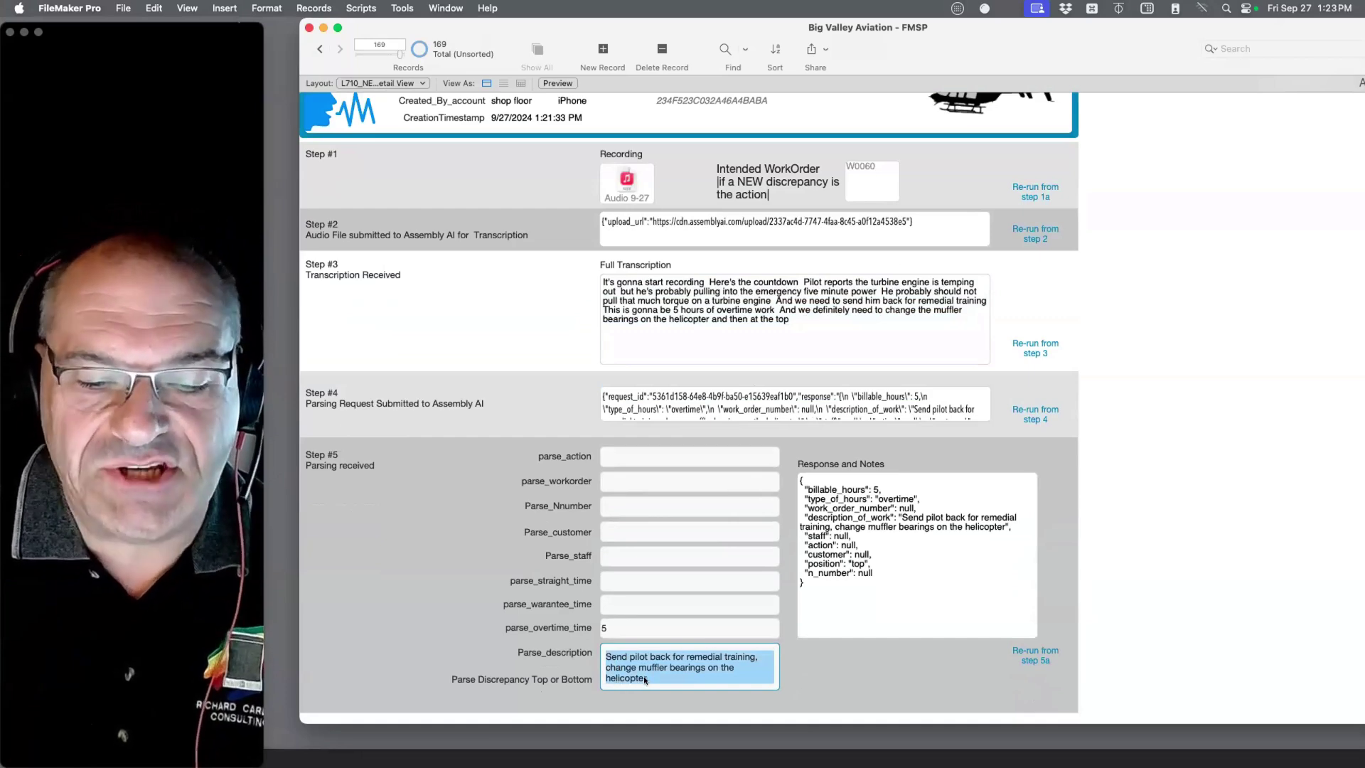
click(1164, 561)
scroll(929, 598, down, 5)
scroll(929, 599, down, 3)
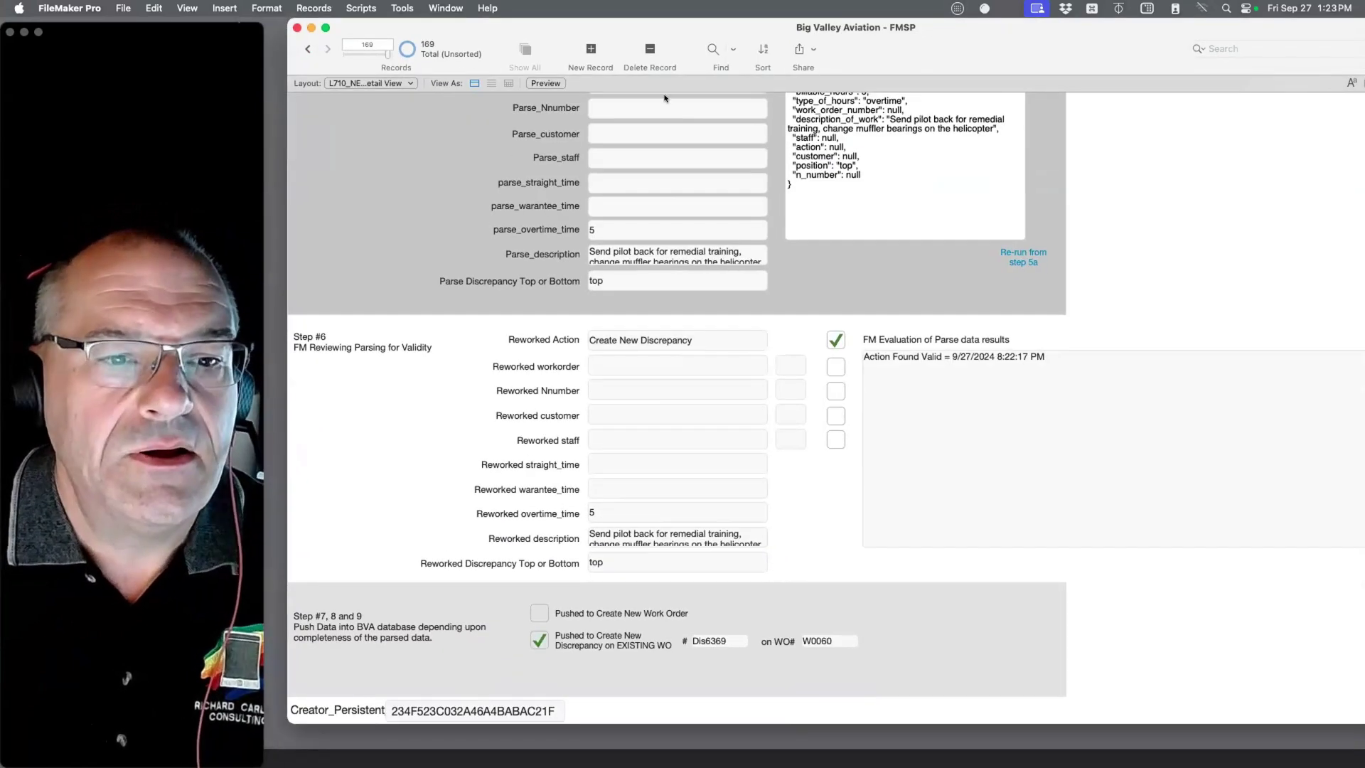
scroll(723, 199, up, 10)
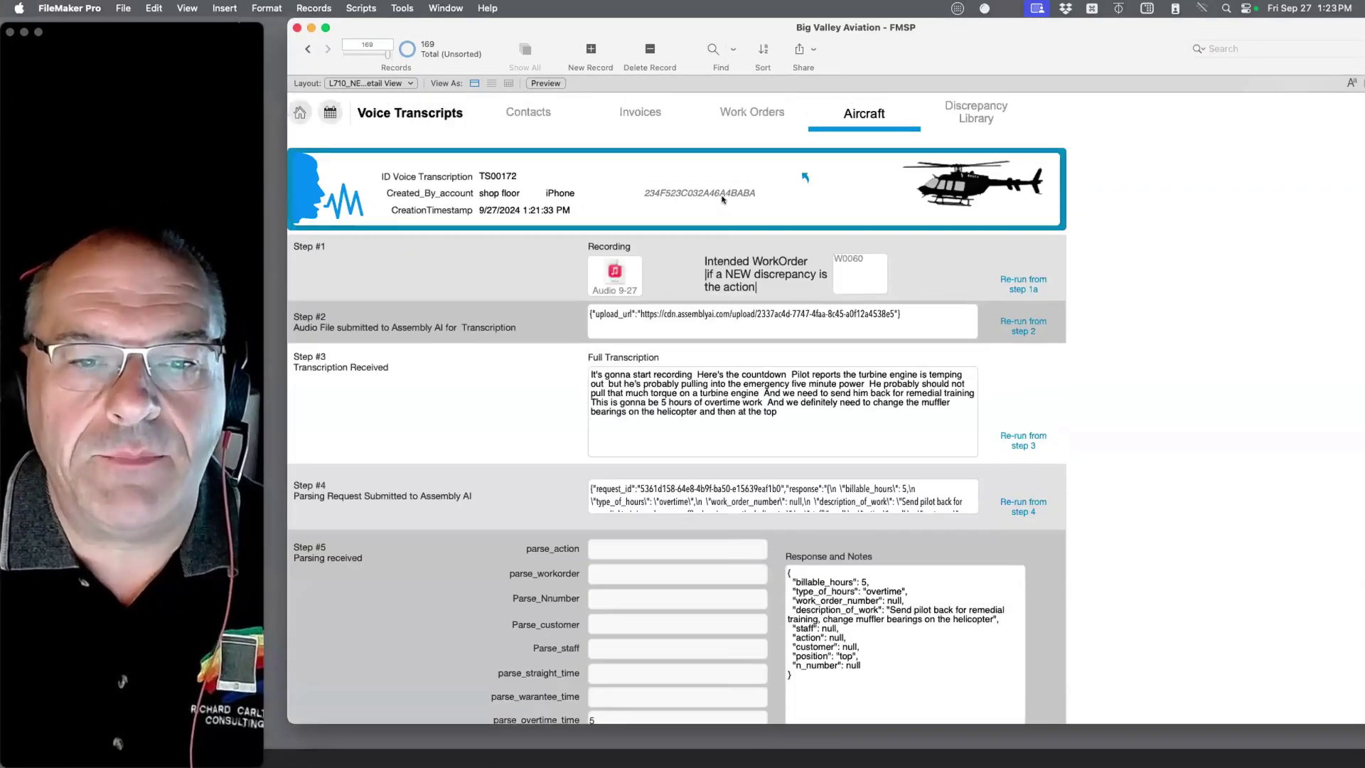
Go to the last work order, Installing Ag Gear - Spray System for N160JA, and show its discrepancies.
click(804, 177)
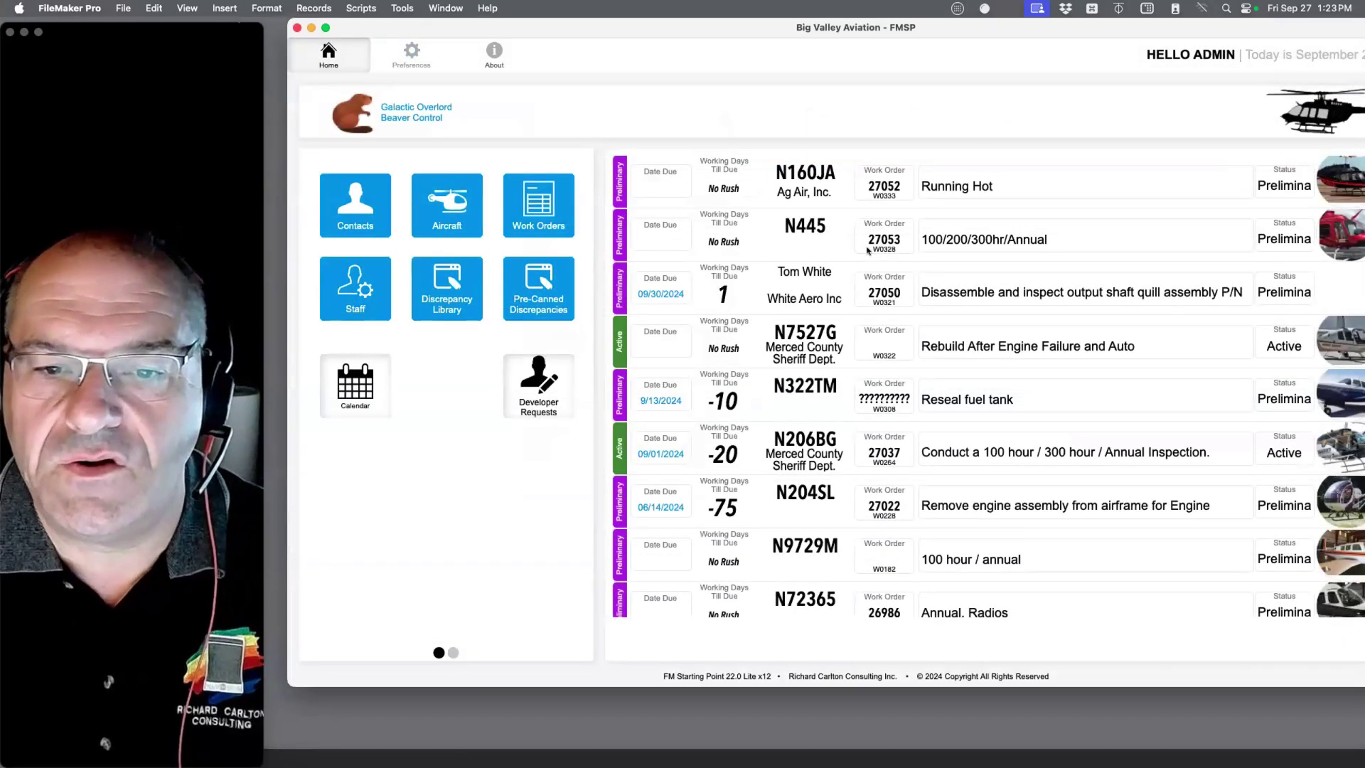
click(1065, 8)
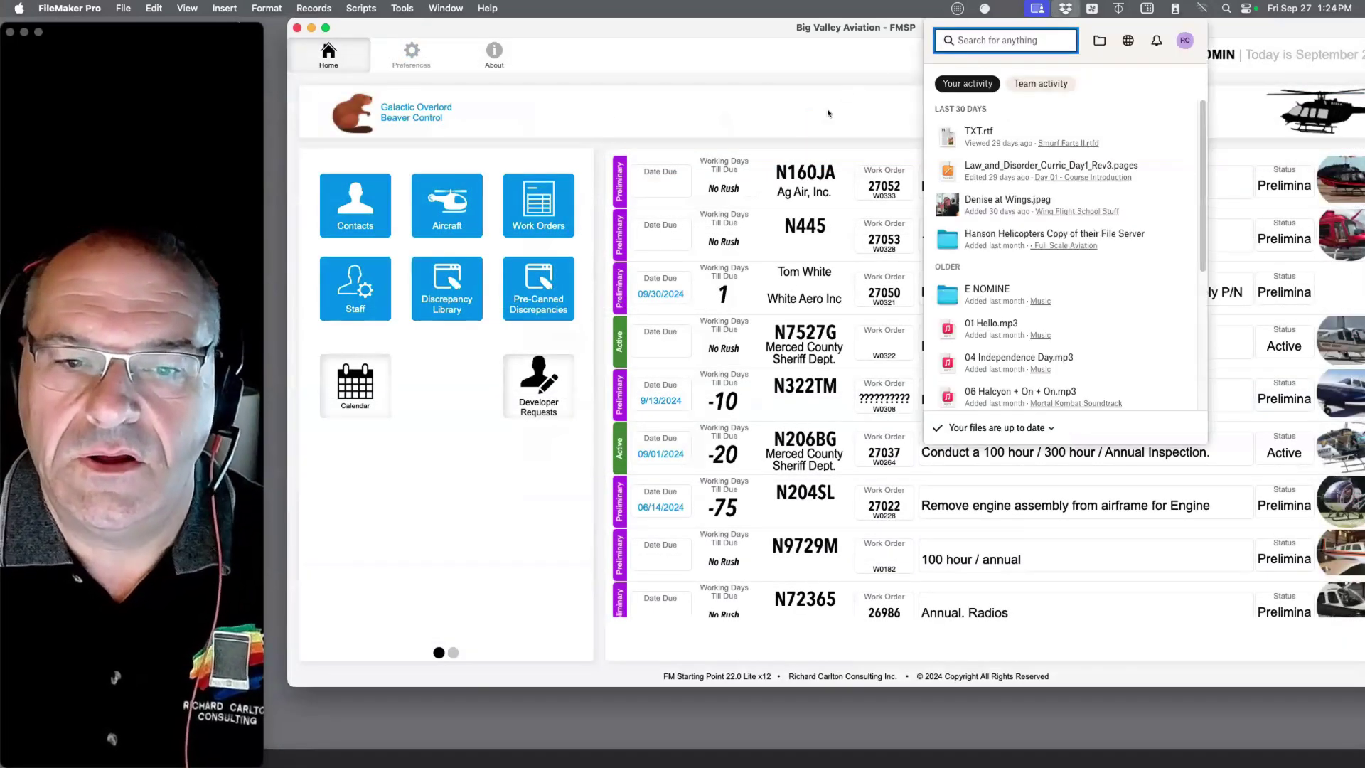
click(763, 204)
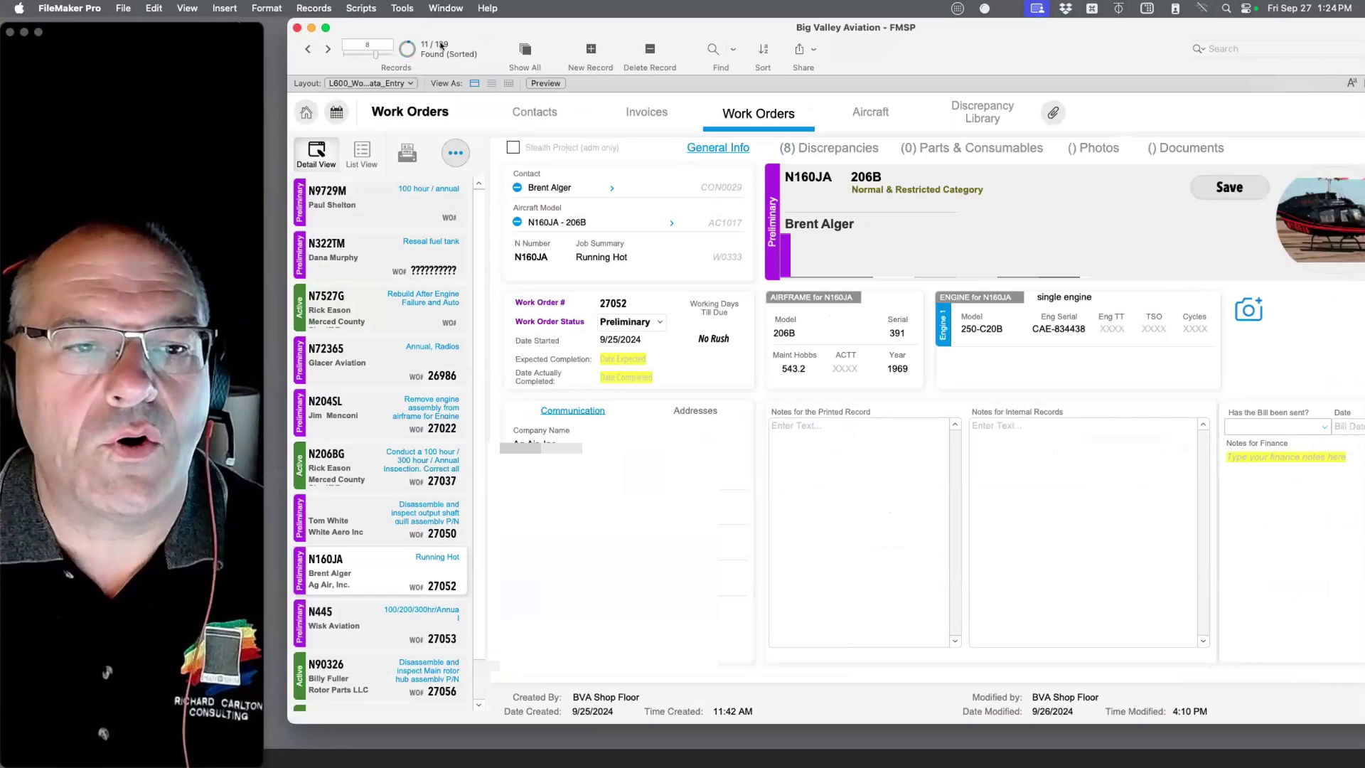
drag(374, 54, 390, 54)
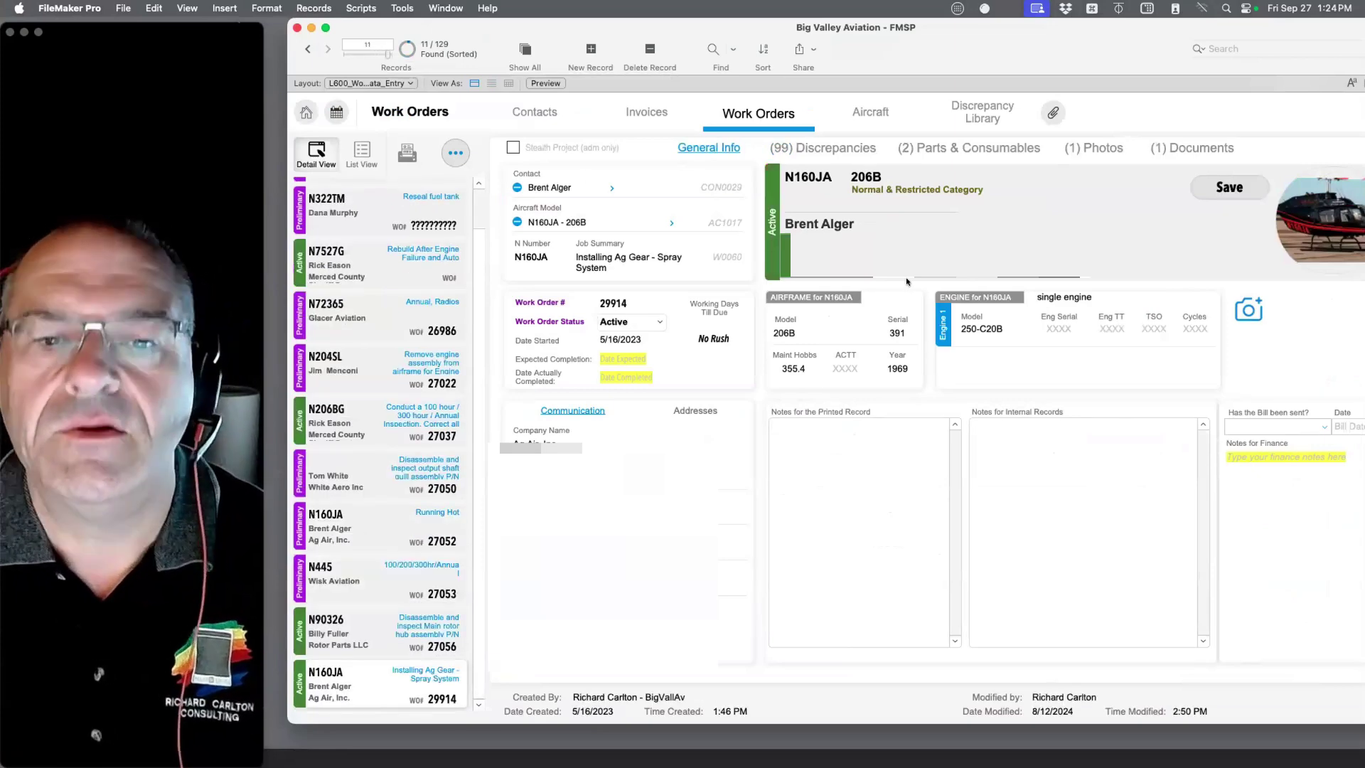
click(828, 150)
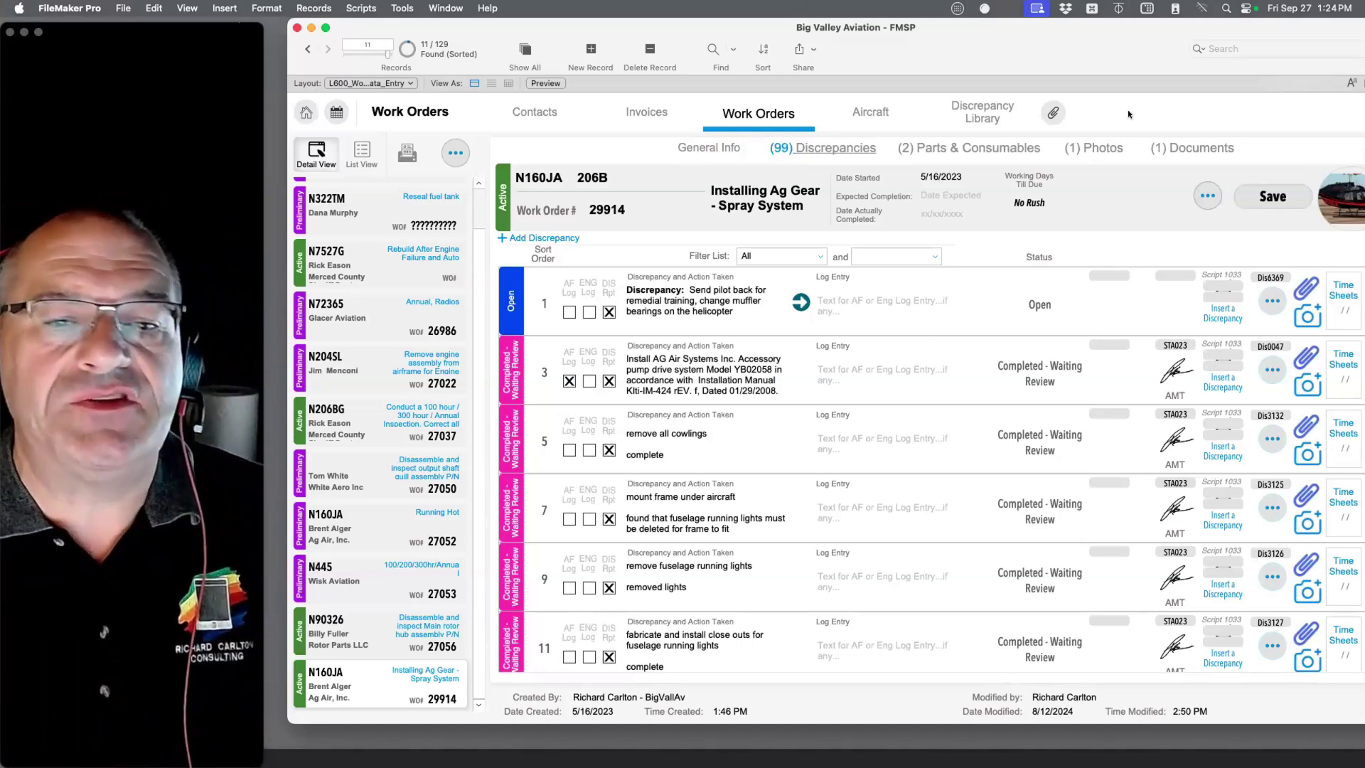
Leave the work order for the home screen and open the newest record in Voice Transcripts Data Entry.
click(647, 111)
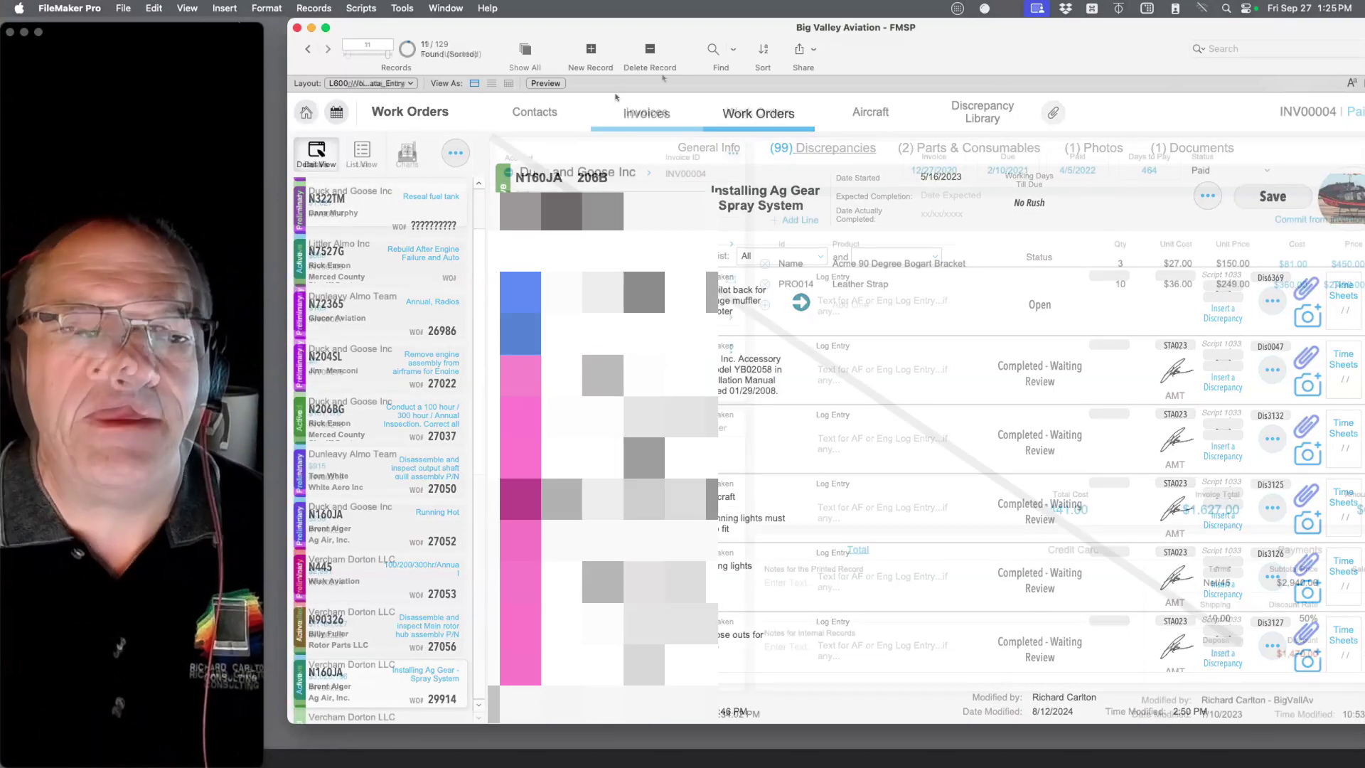
click(306, 113)
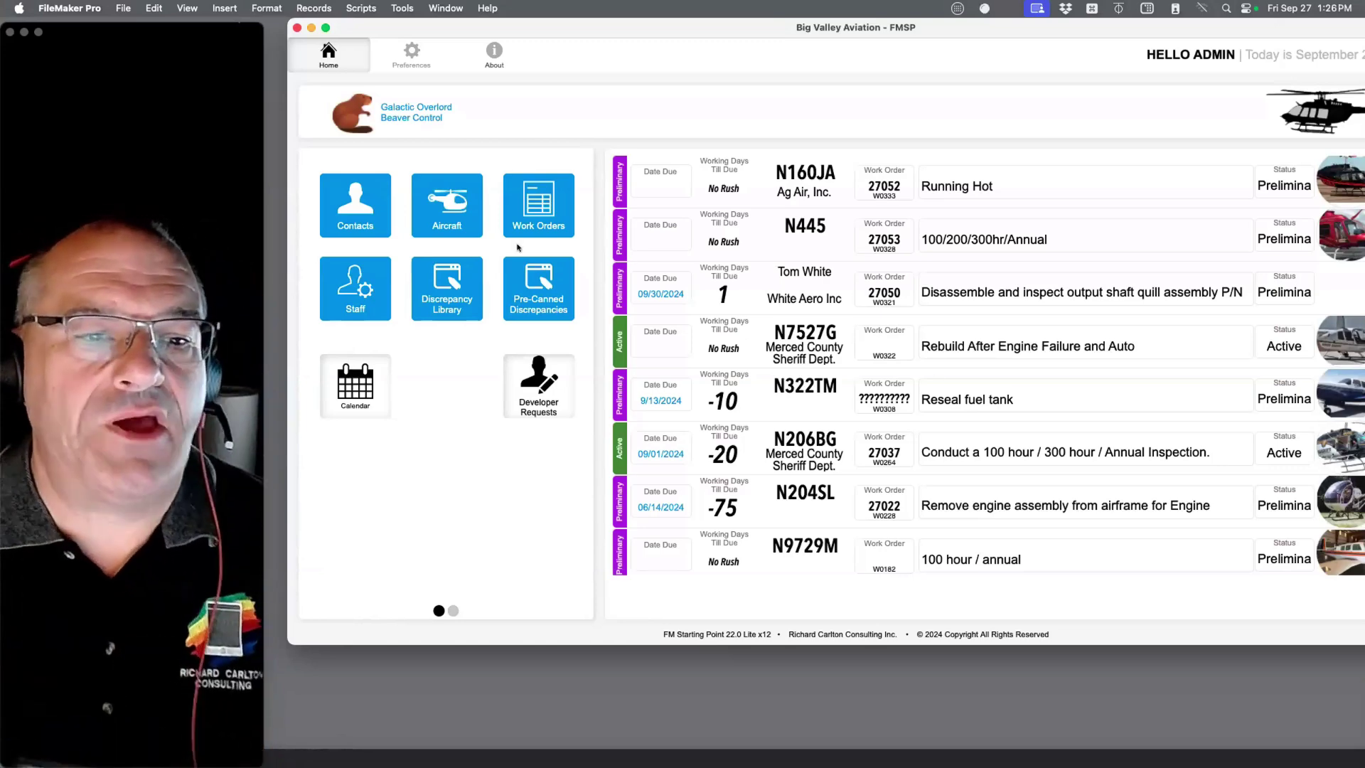
click(405, 107)
click(561, 273)
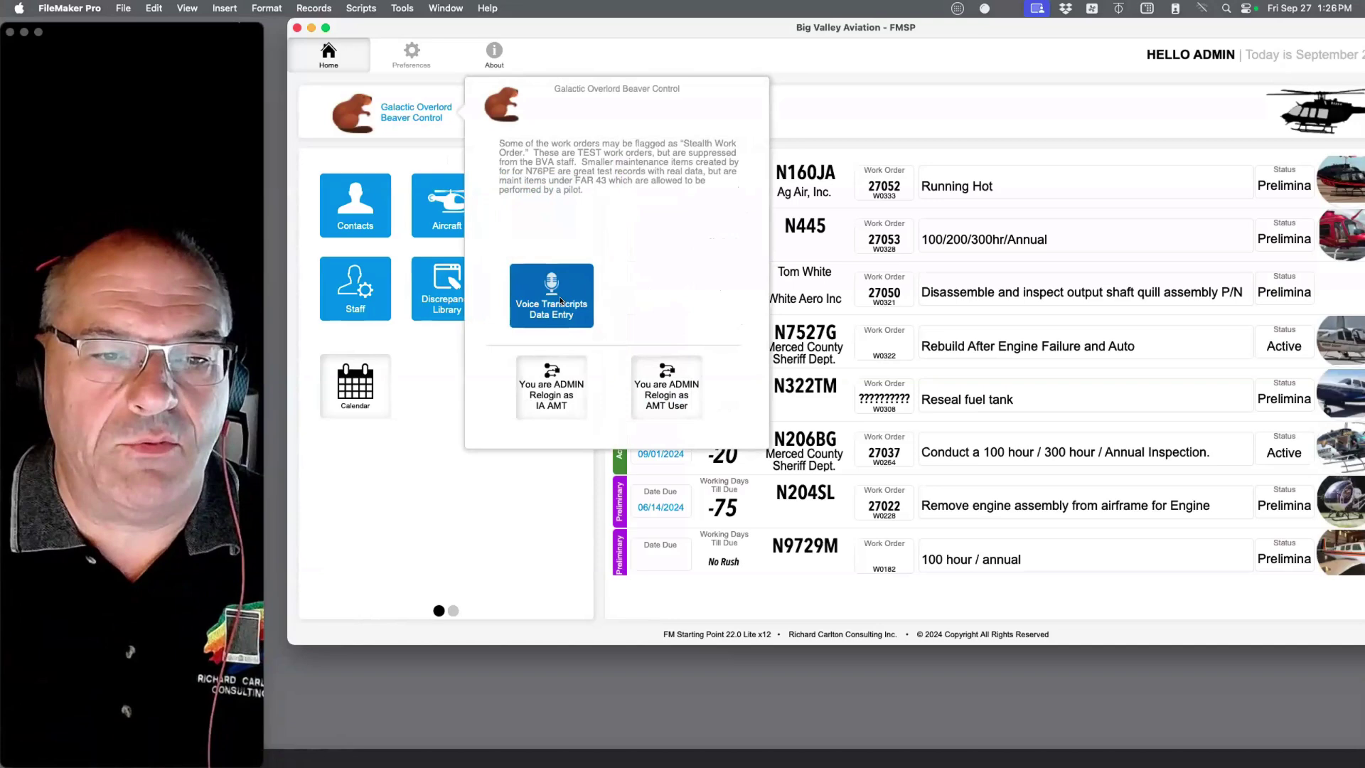
drag(384, 54, 389, 54)
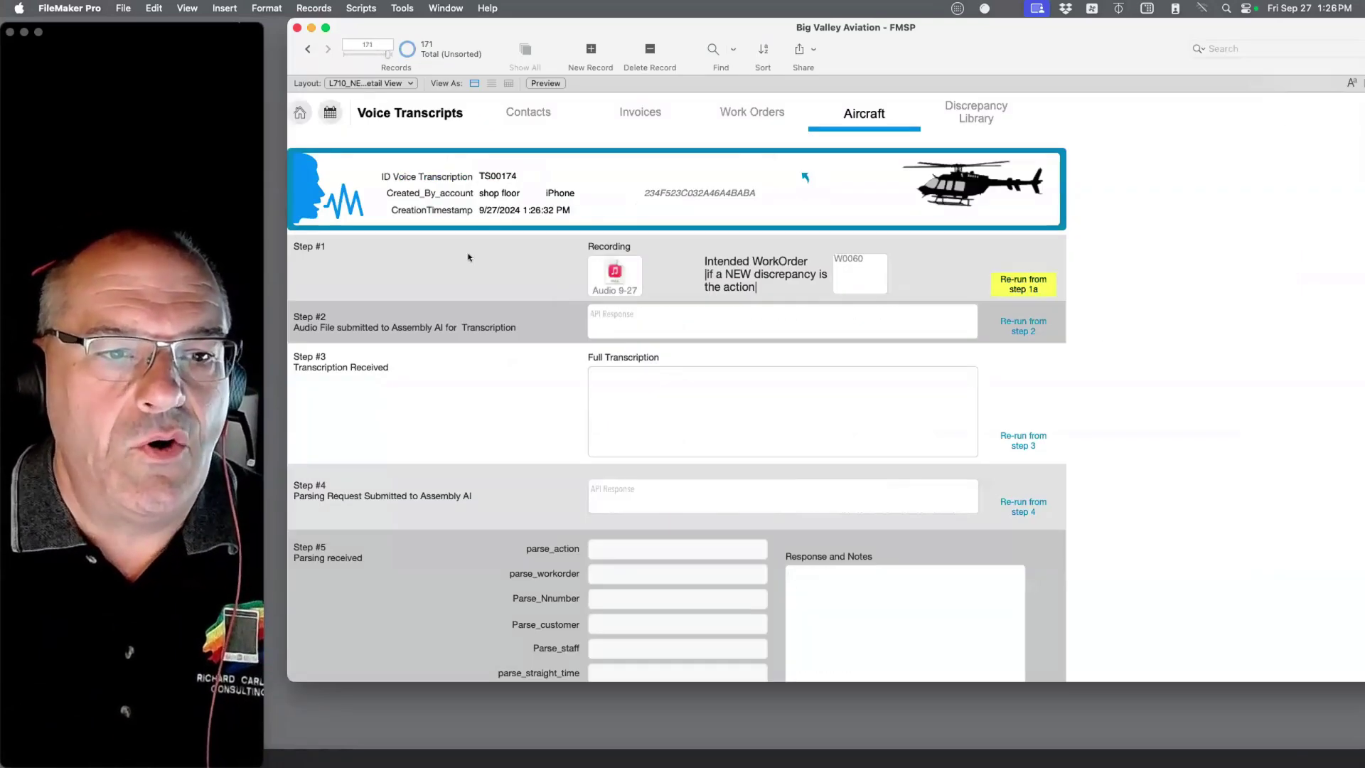
Examine the rocket launcher recording's transcription, parsed fields, reworked values and the database push results.
scroll(1104, 356, down, 1)
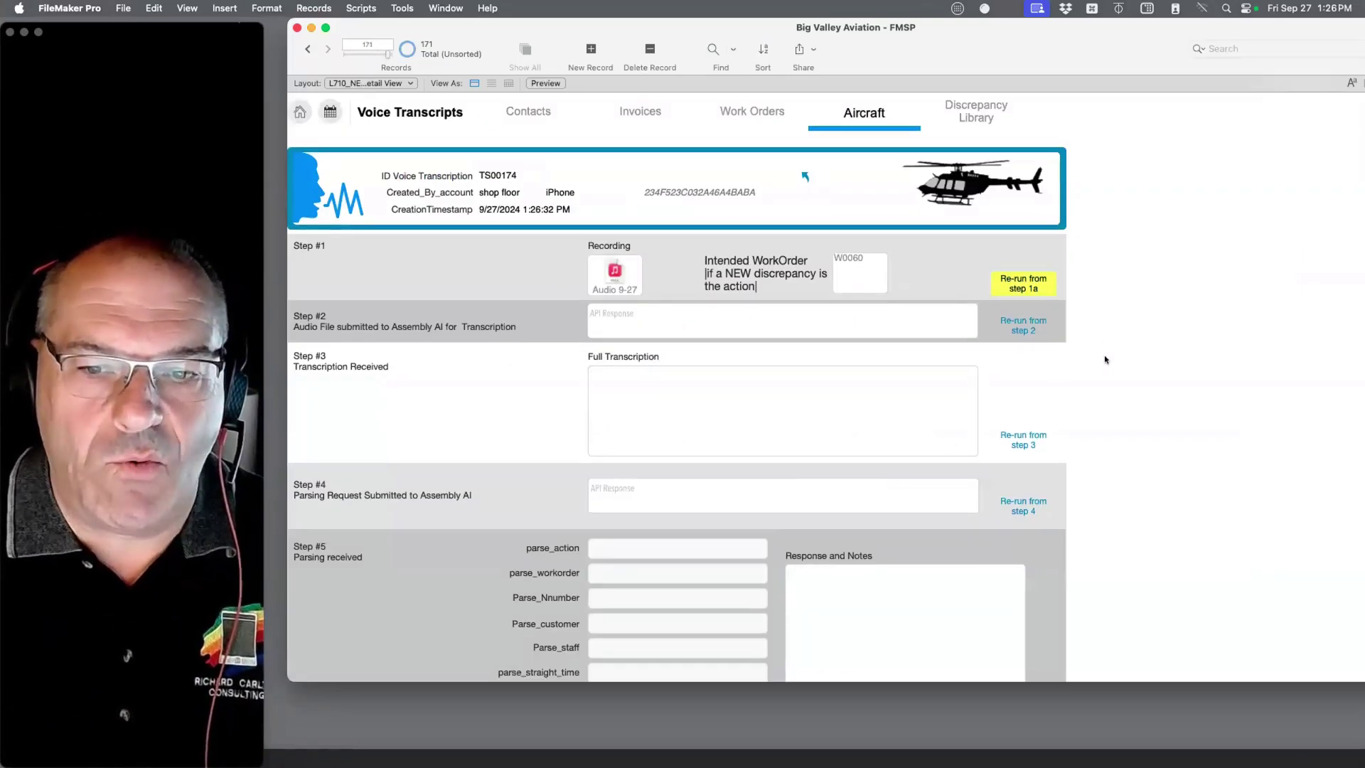
scroll(1103, 356, down, 3)
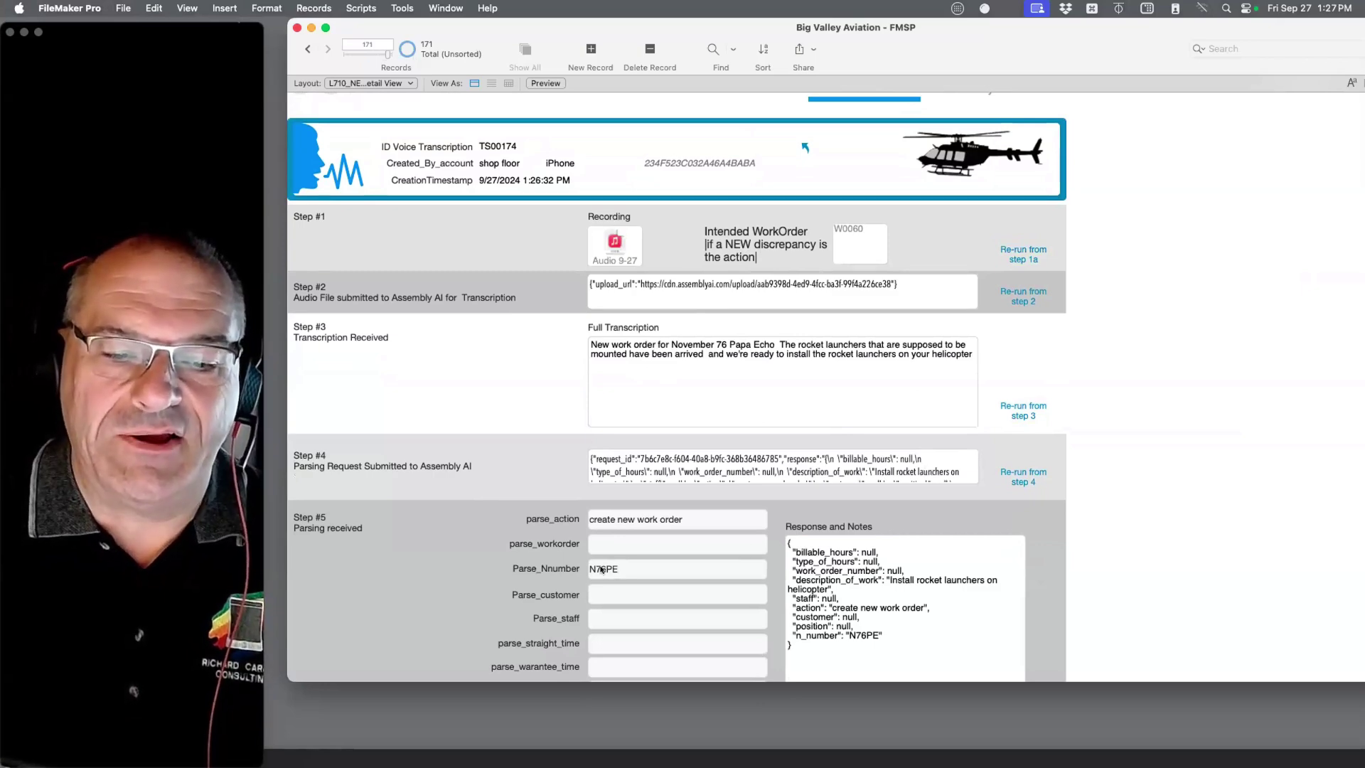
scroll(604, 579, down, 2)
scroll(599, 573, down, 2)
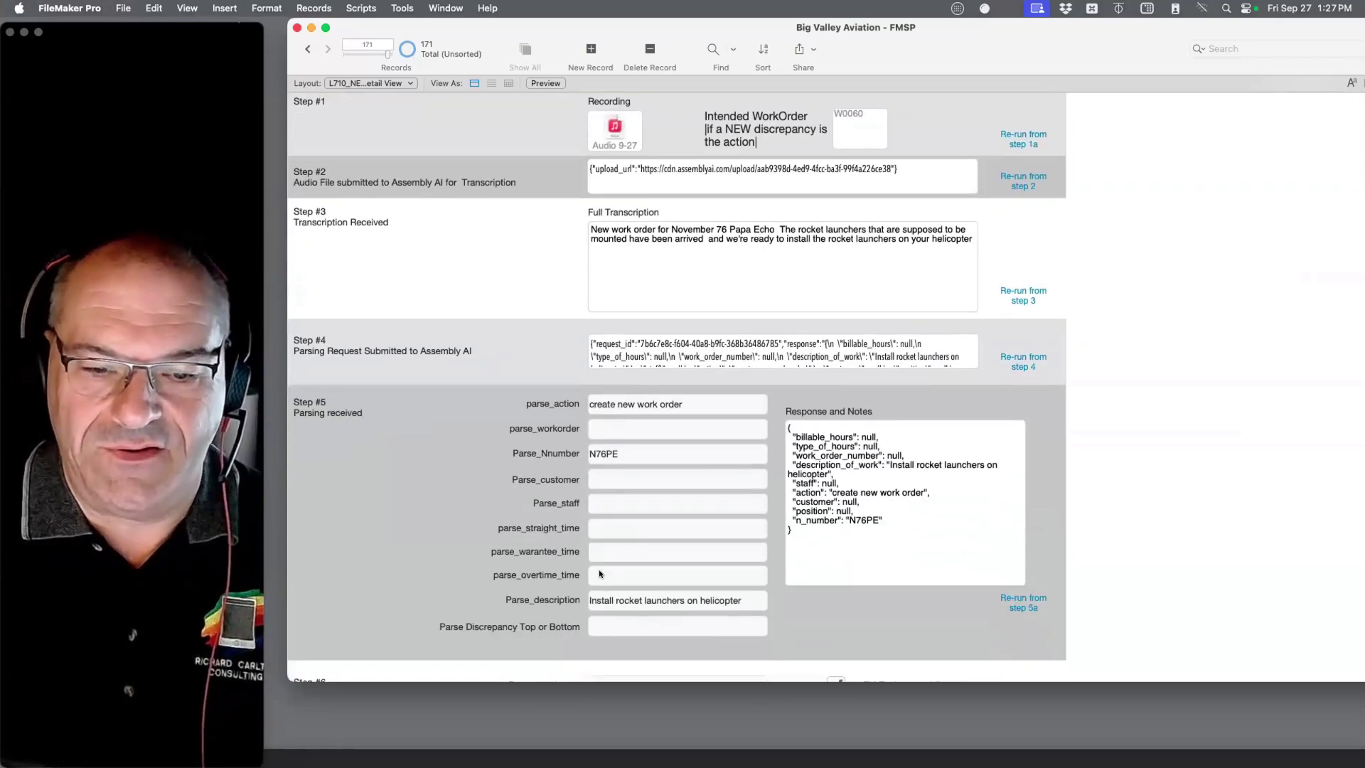
click(629, 599)
scroll(696, 596, down, 10)
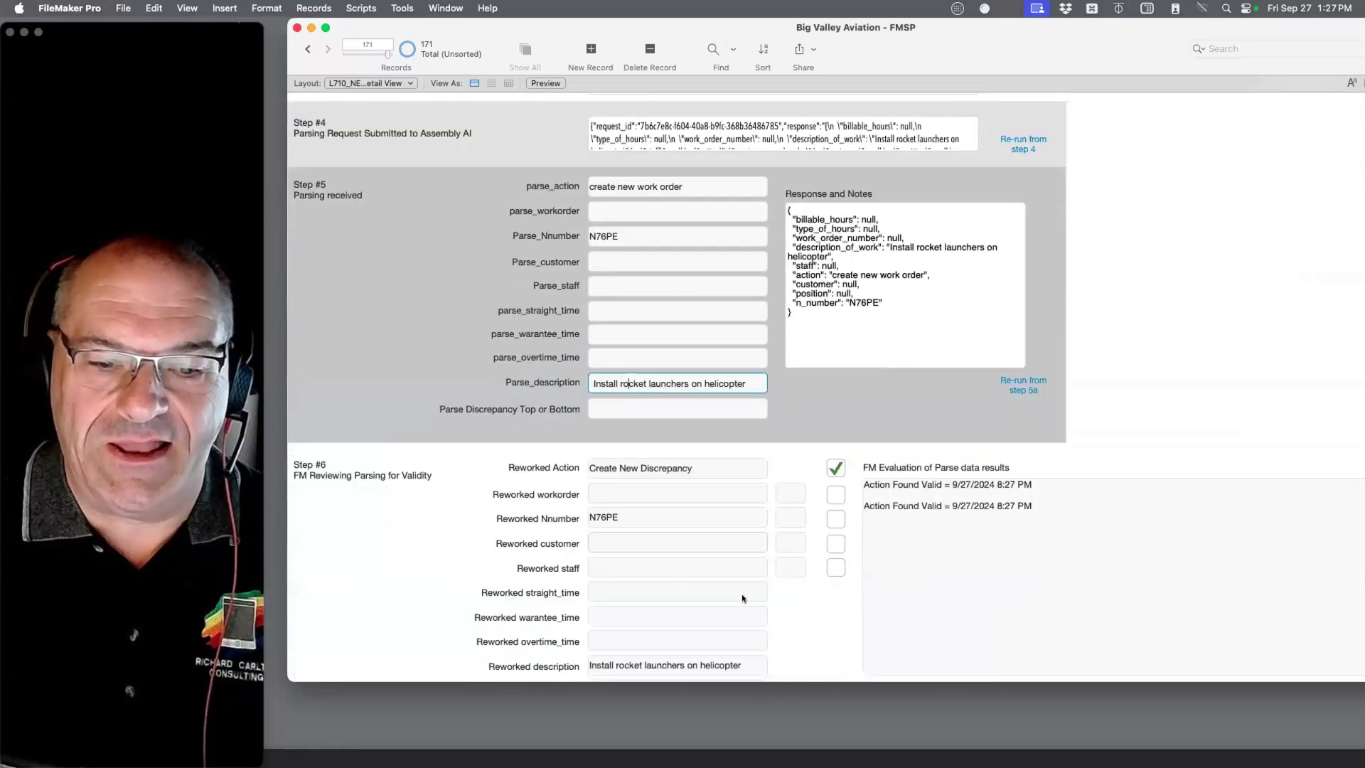
click(809, 512)
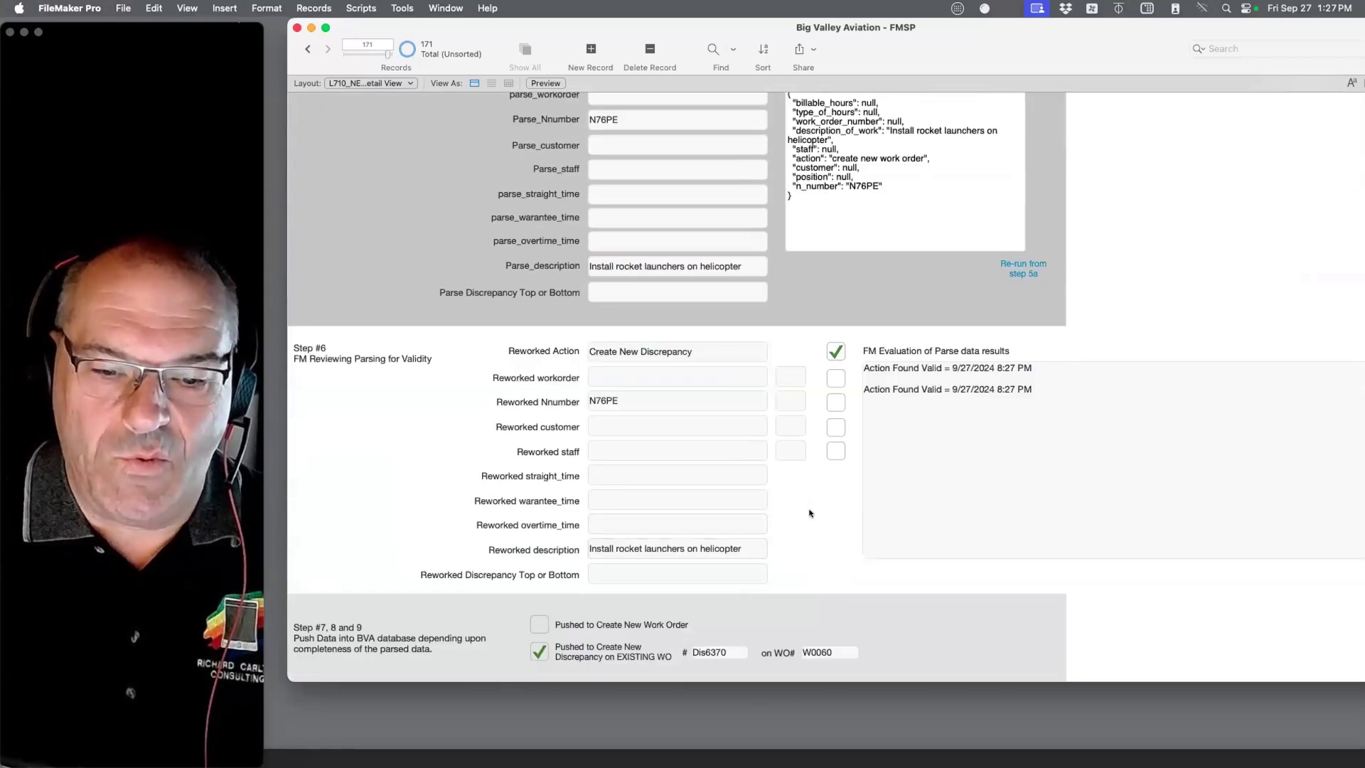
scroll(810, 512, up, 14)
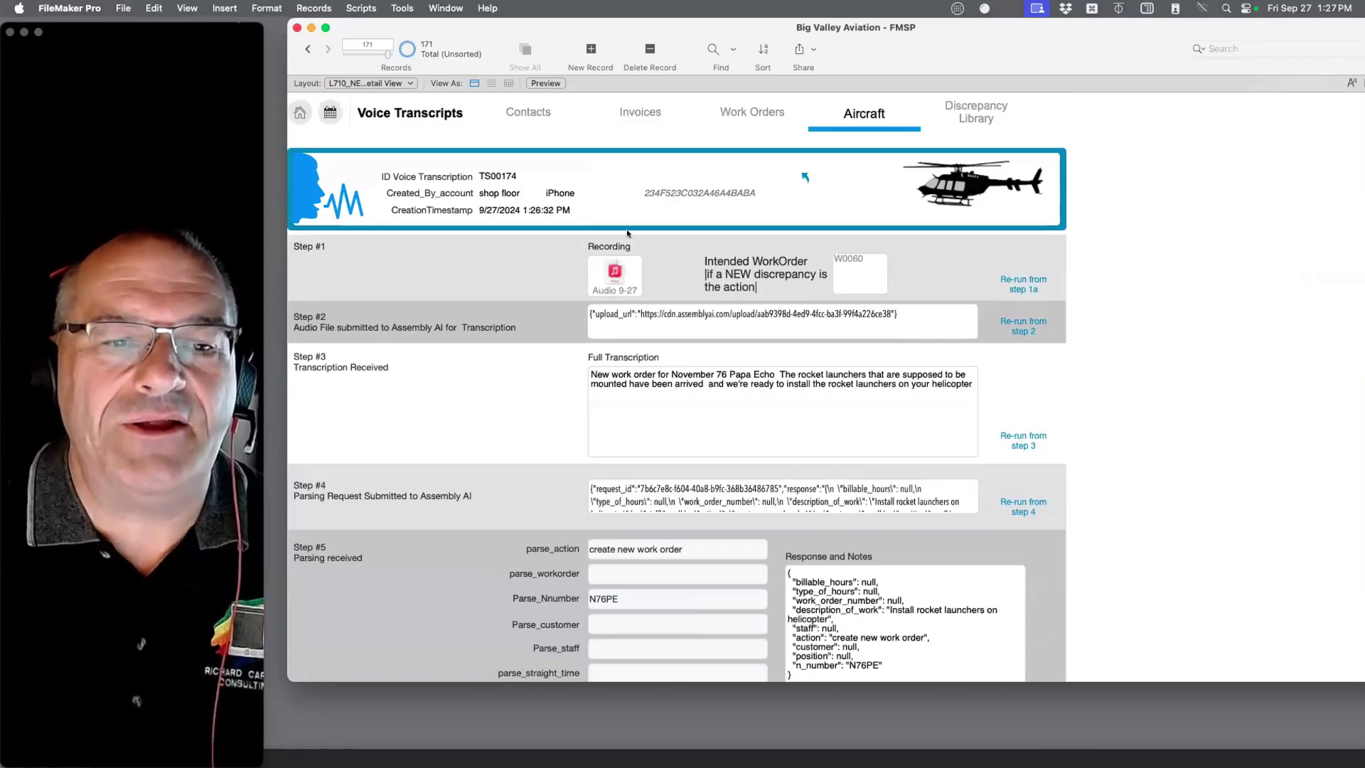
Show all work orders instead of the found set and go to the last record.
click(737, 112)
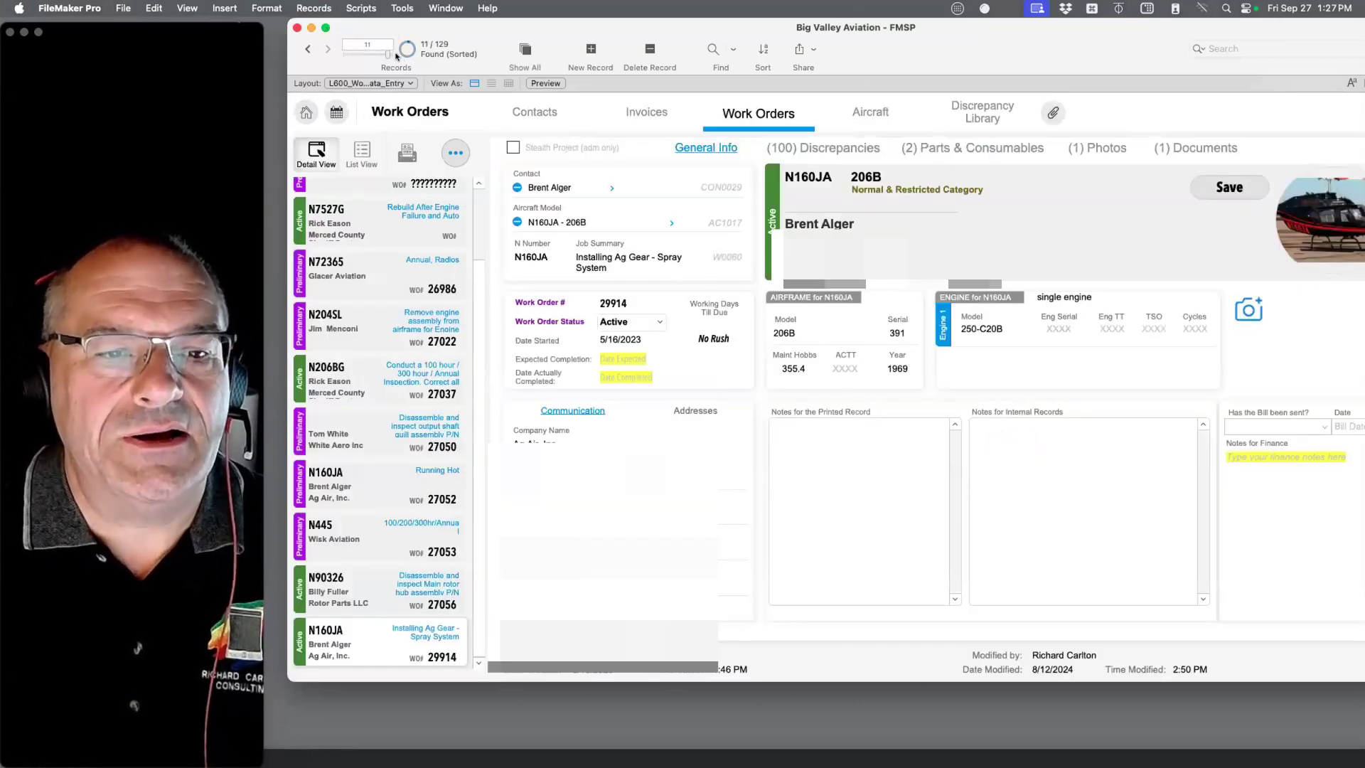
key(super+j)
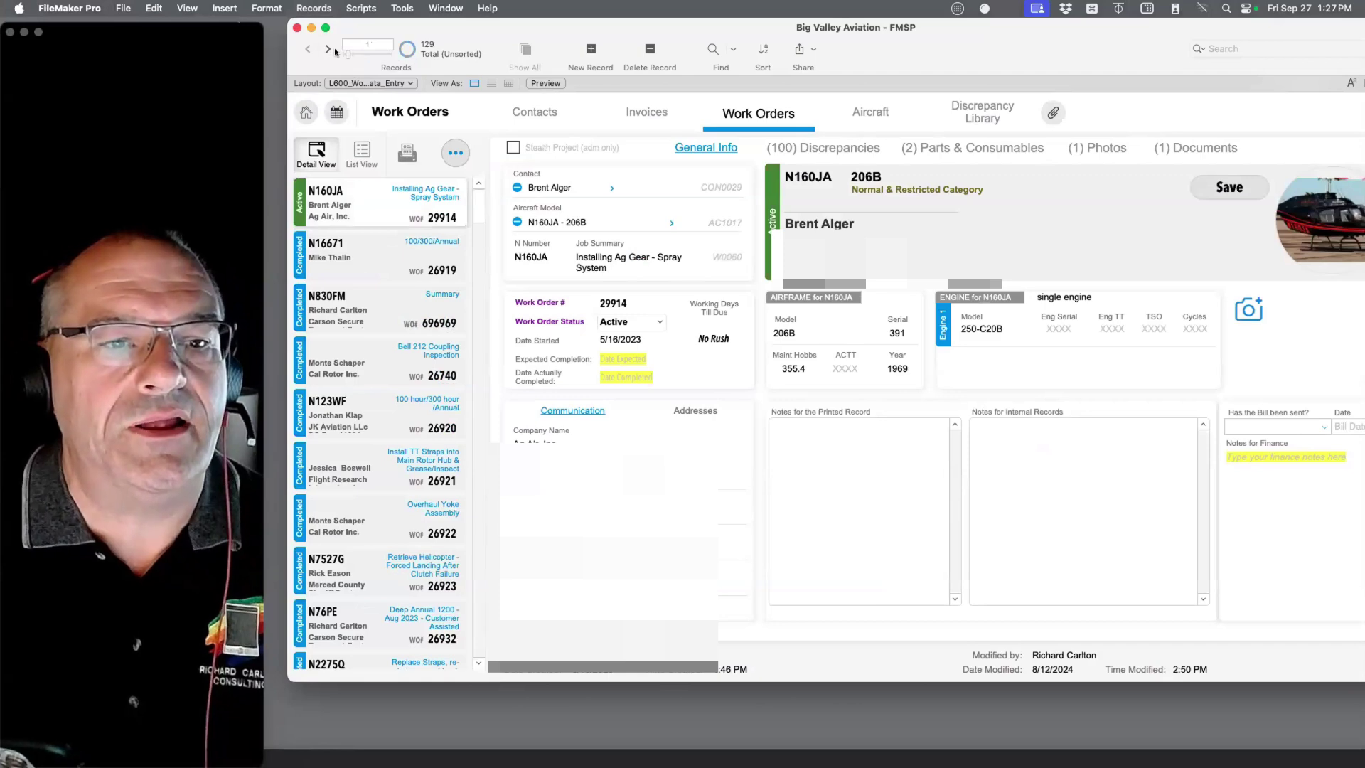
drag(346, 54, 388, 54)
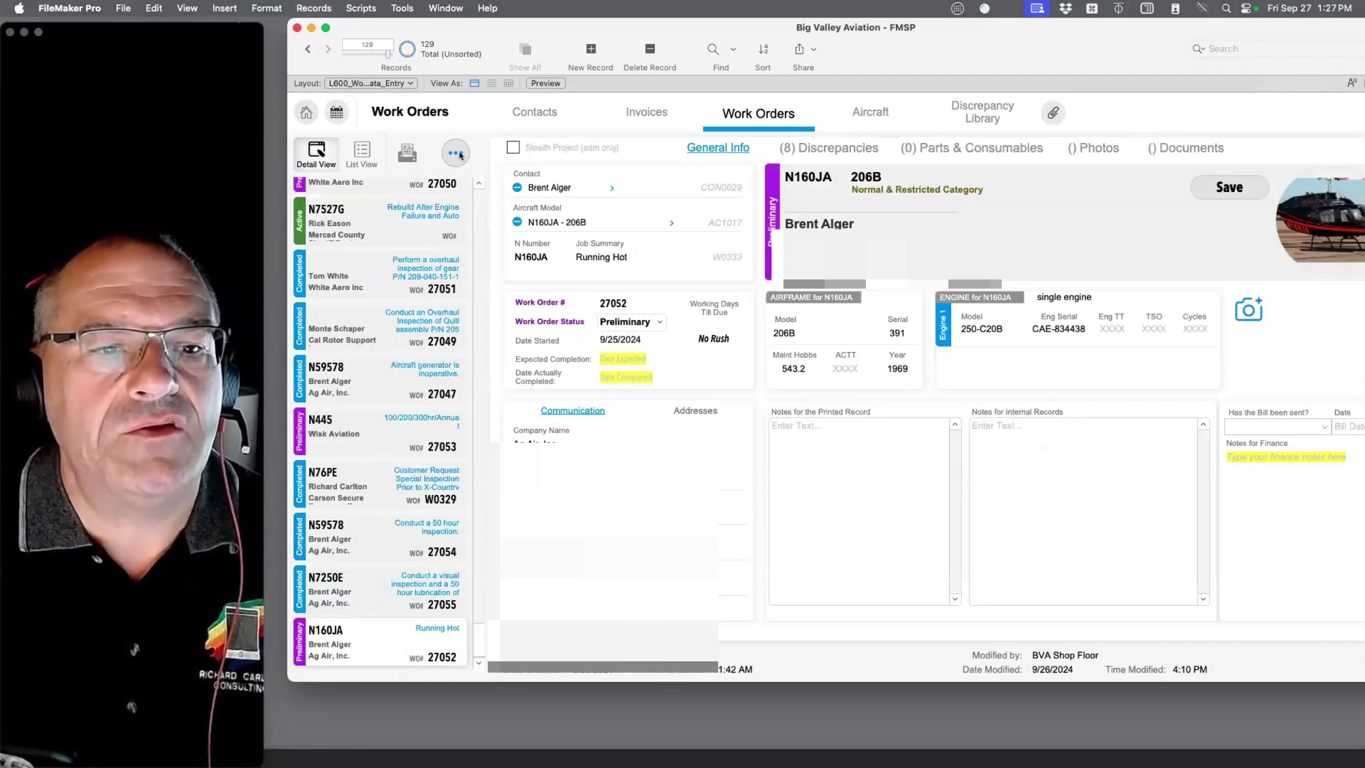
Browse backward through the most recent work orders, past the one for N76PE, and return to the last record.
click(306, 49)
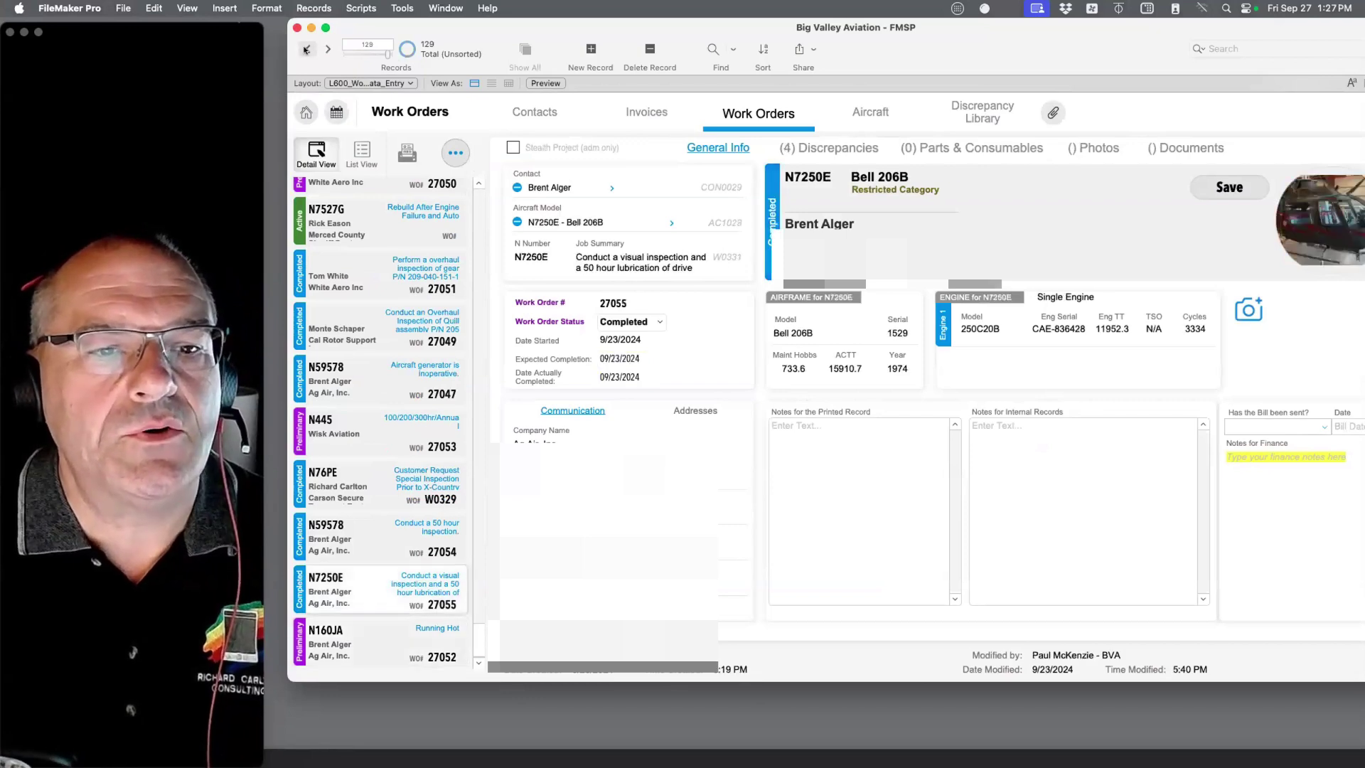
click(306, 49)
click(307, 49)
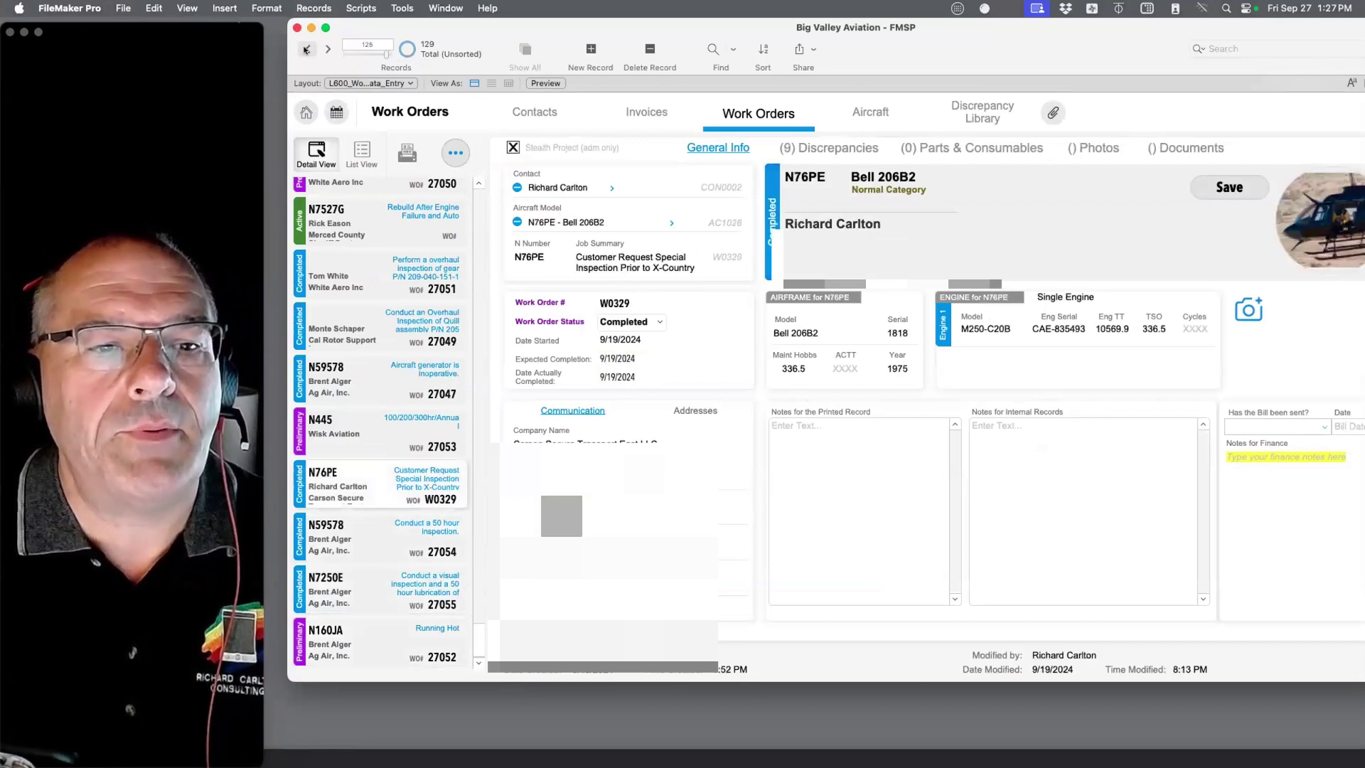
click(307, 49)
drag(387, 54, 424, 63)
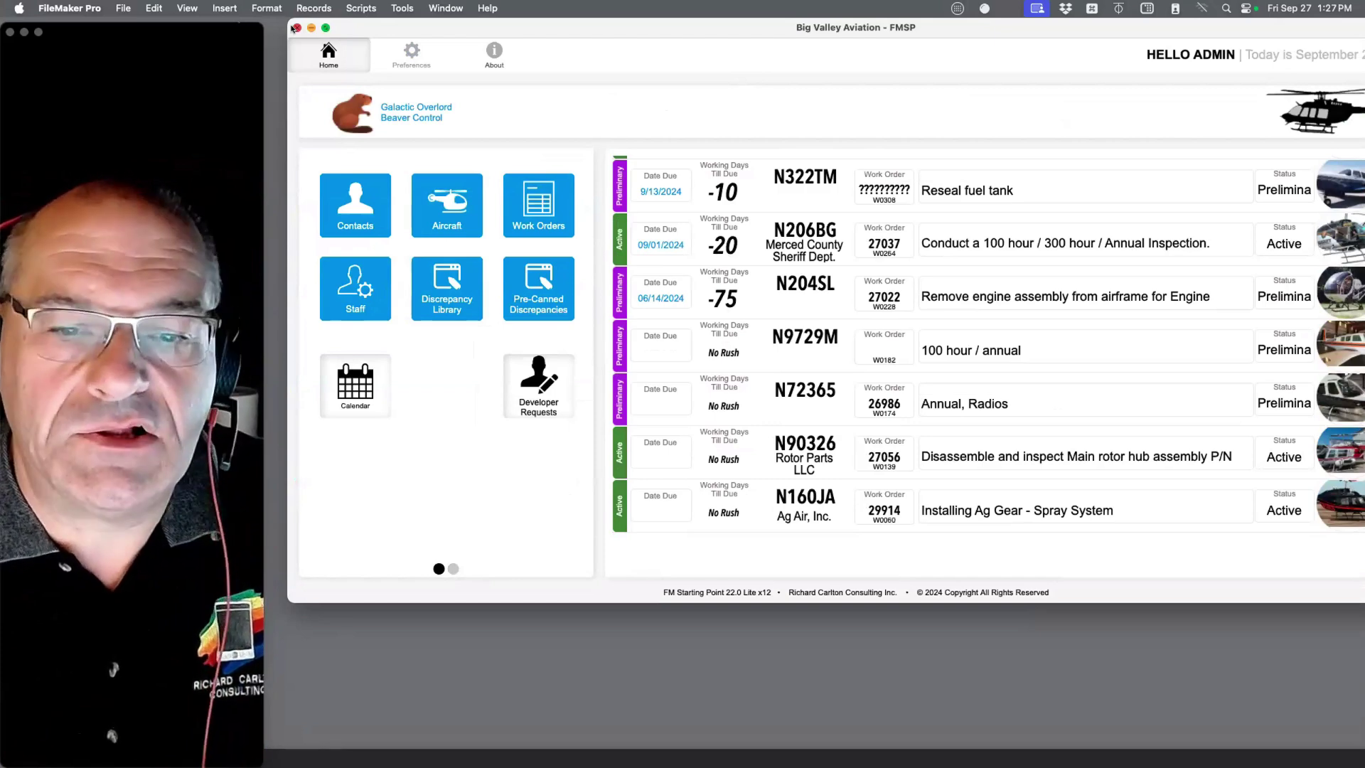
Close the Big Valley Aviation database window and switch to the Finder desktop.
click(293, 28)
click(1294, 621)
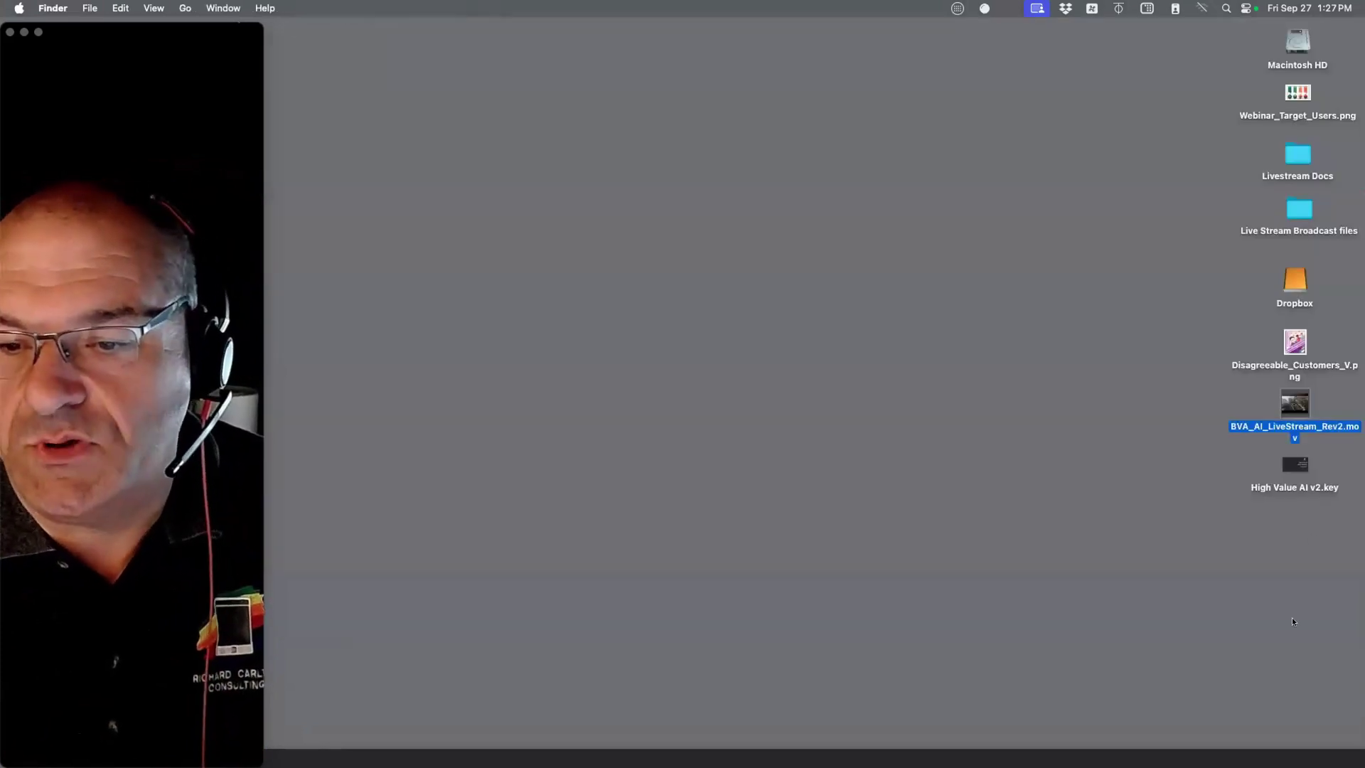